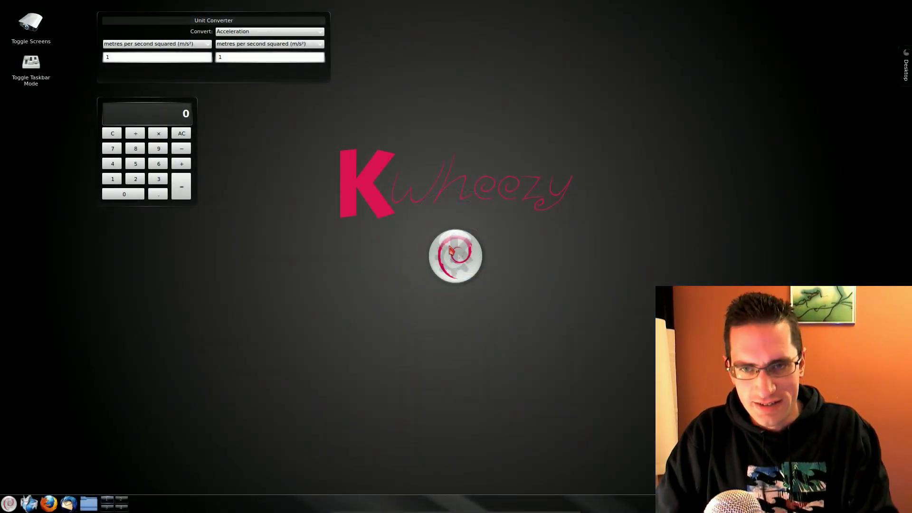
Convert Fahrenheit to Celsius in the unit converter, and compute 1 + 2 on the calculator widget.
left_click(157, 44)
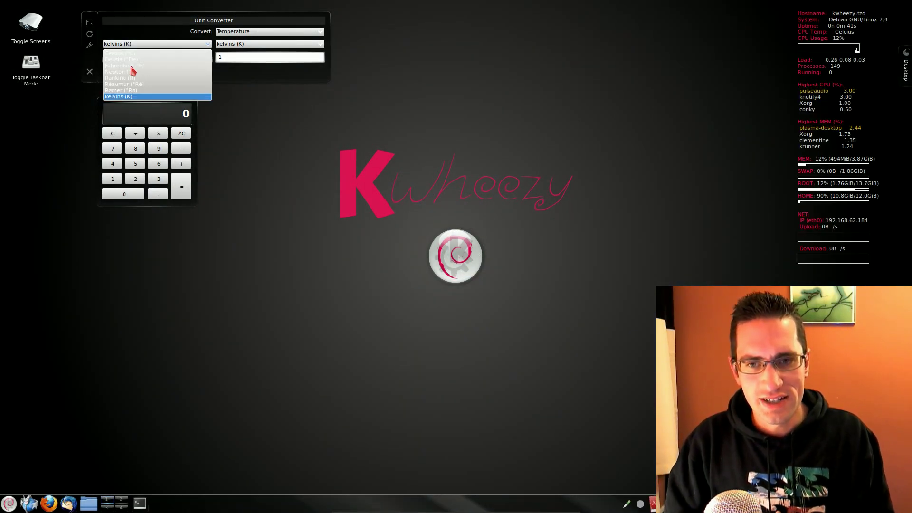
left_click(131, 67)
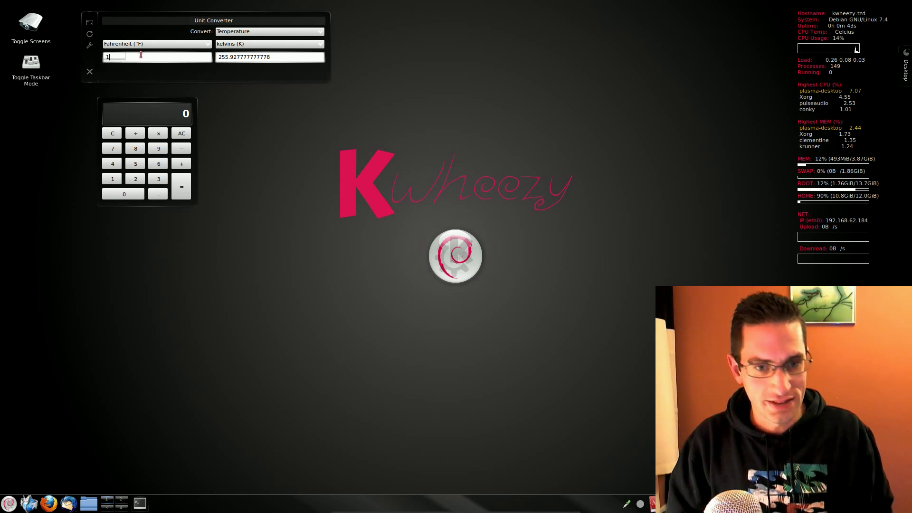
left_click(239, 46)
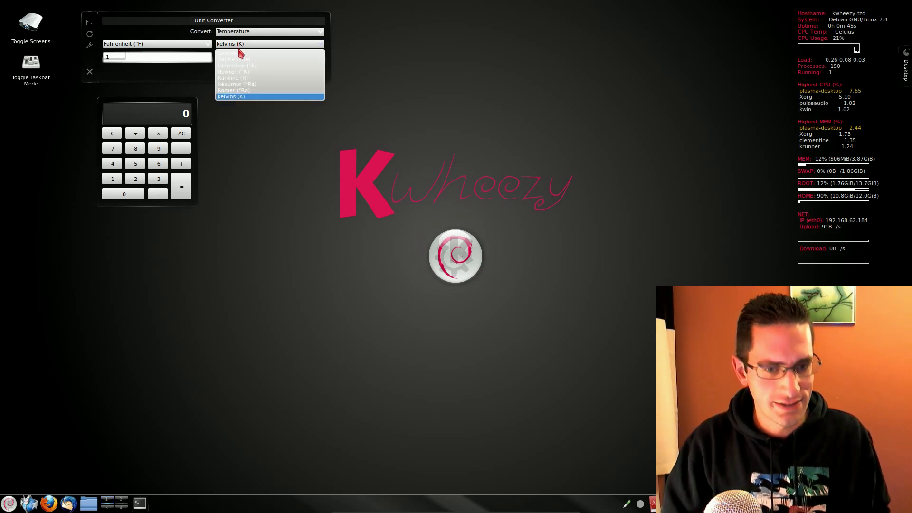
left_click(228, 53)
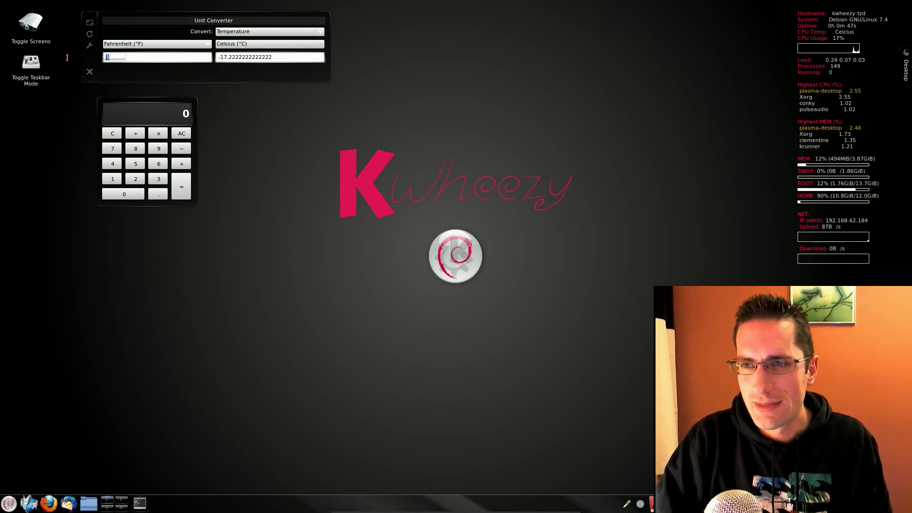
type("32")
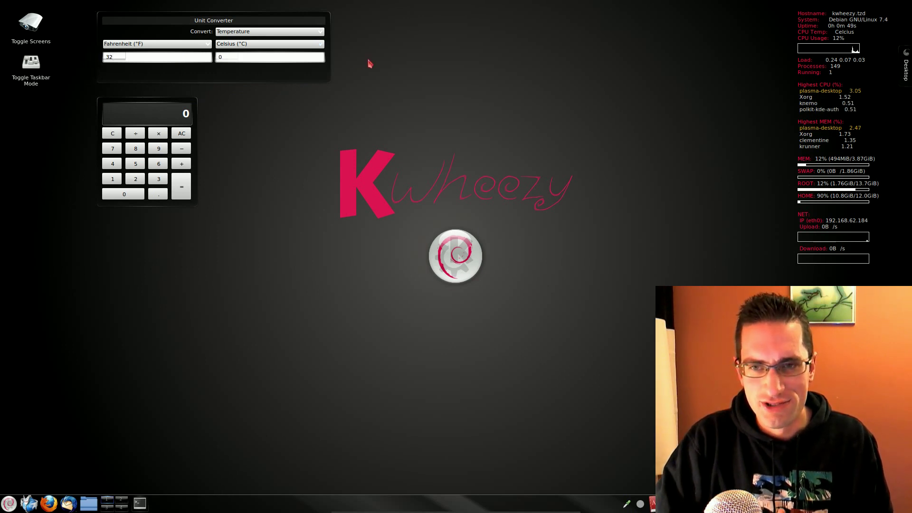
left_click(115, 181)
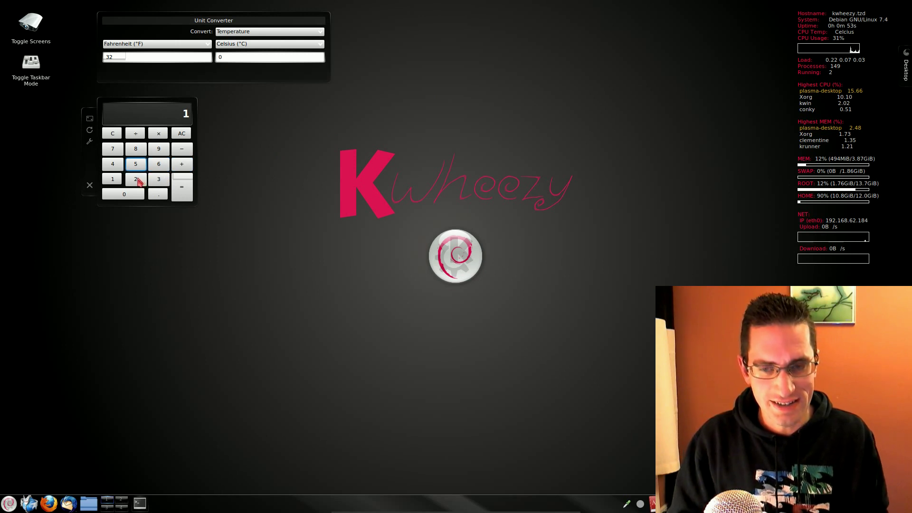
left_click(180, 189)
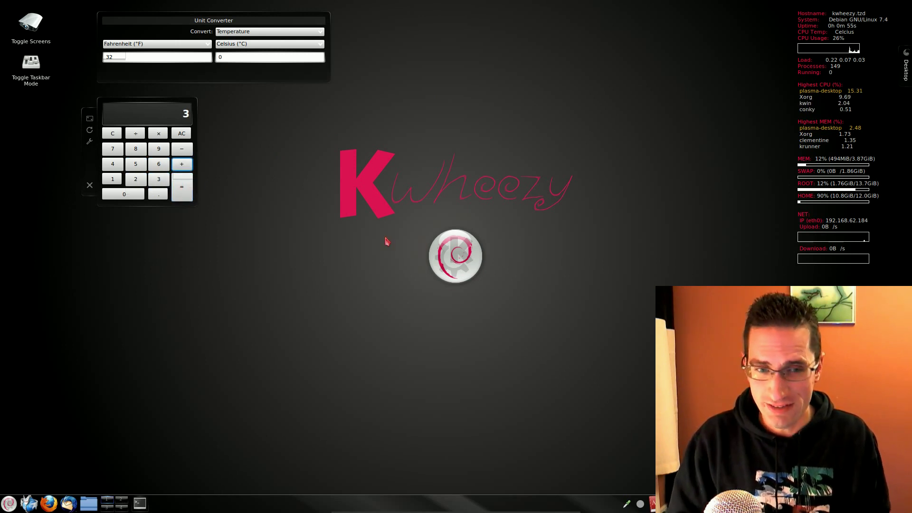
Switch from rekonq to Firefox, search Google for 'youtube quidsup' and open the SolydX review.
left_click(68, 503)
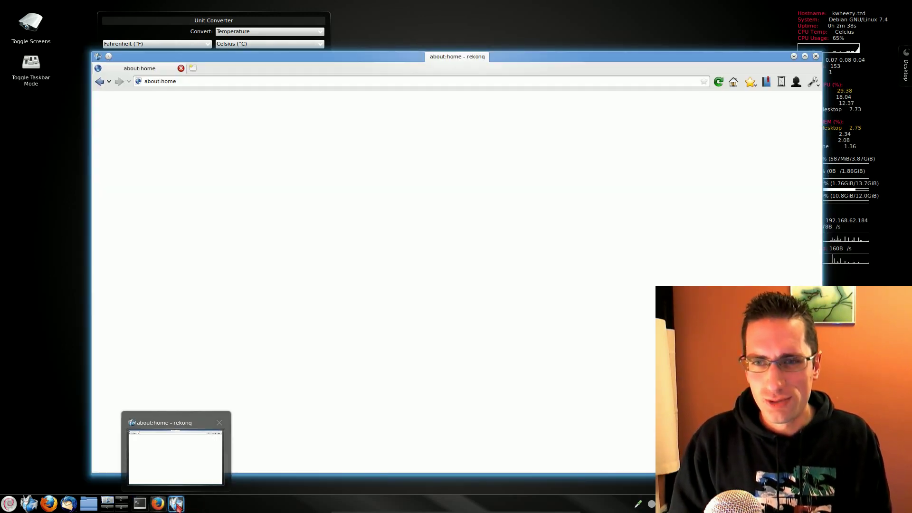
right_click(179, 505)
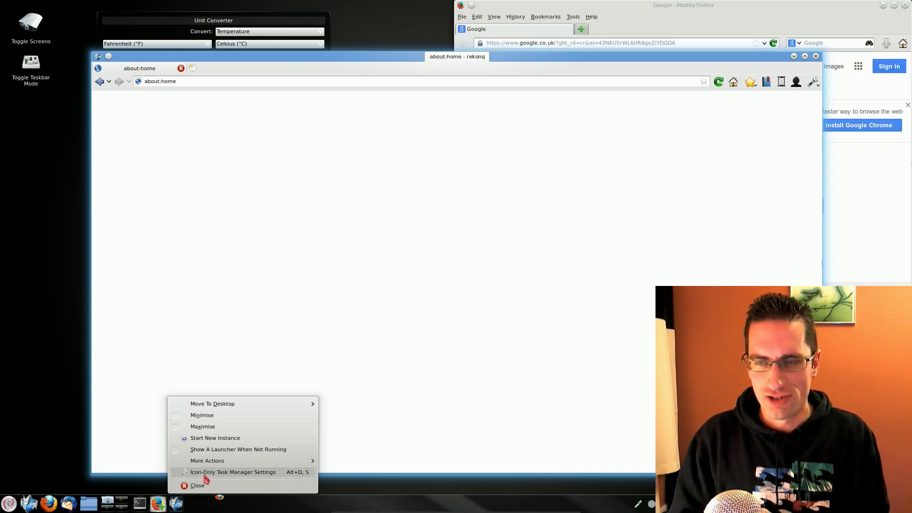
left_click(421, 58)
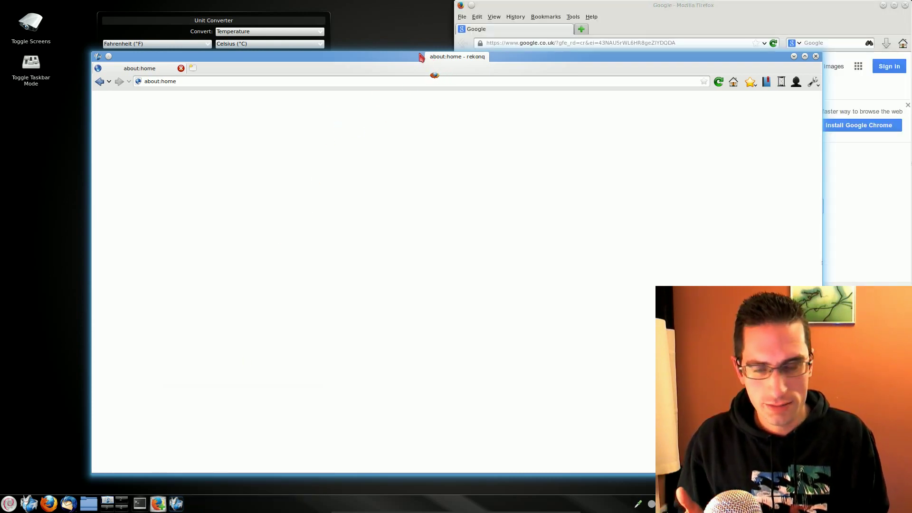
left_click(622, 7)
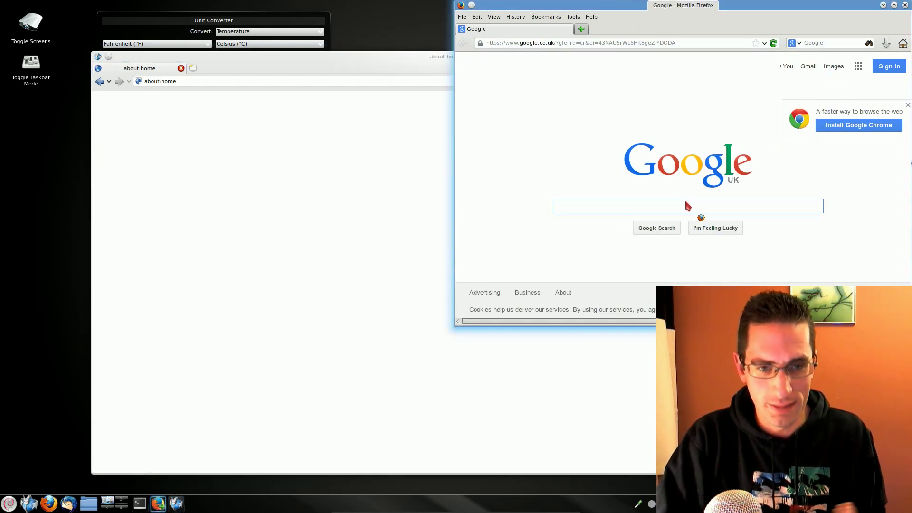
type("youtube quidsup")
key("Return")
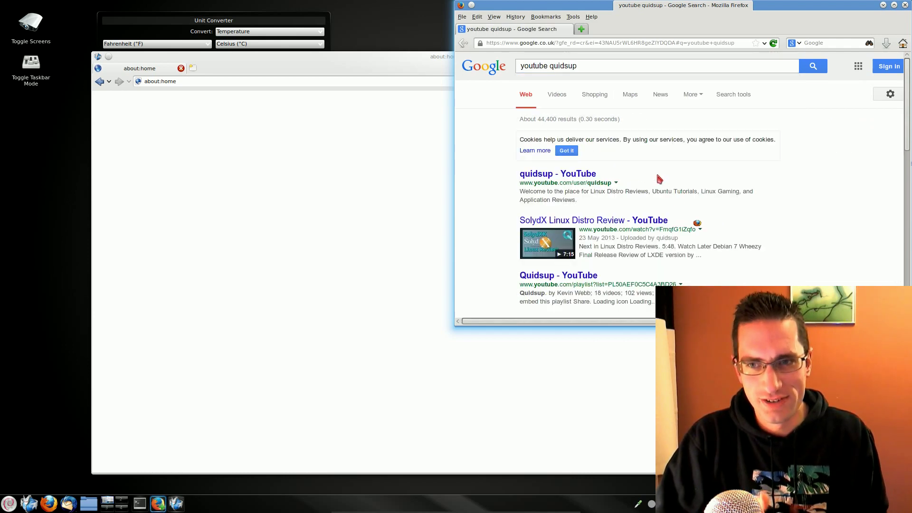
left_click(557, 221)
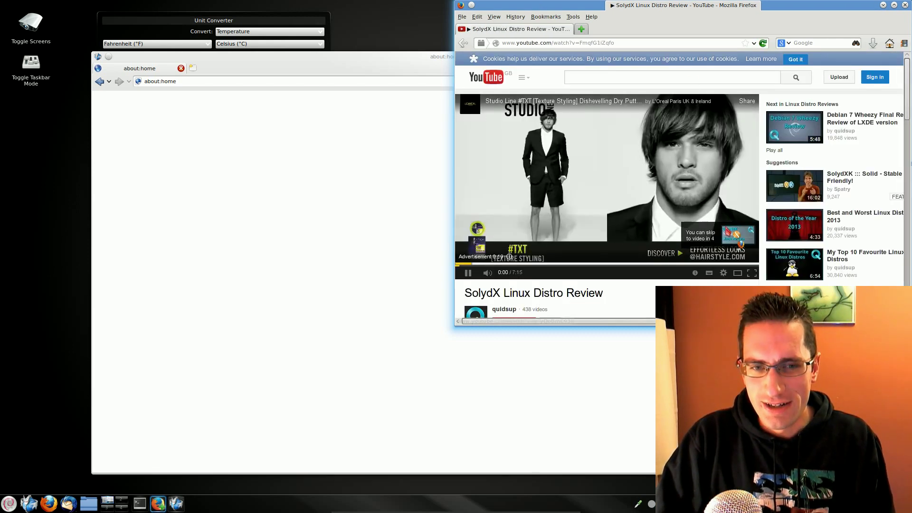
Close Firefox, browse the application launcher, and open then close Toggle Taskbar Mode.
left_click(906, 5)
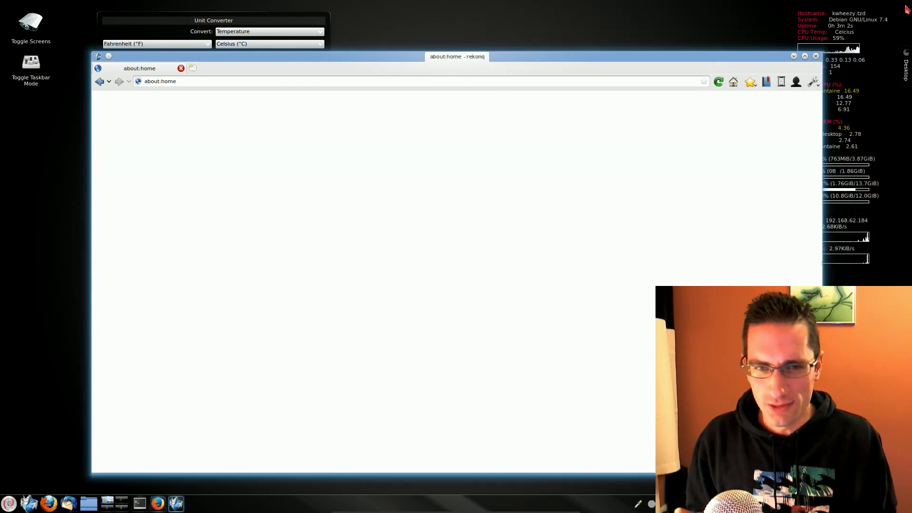
left_click(9, 504)
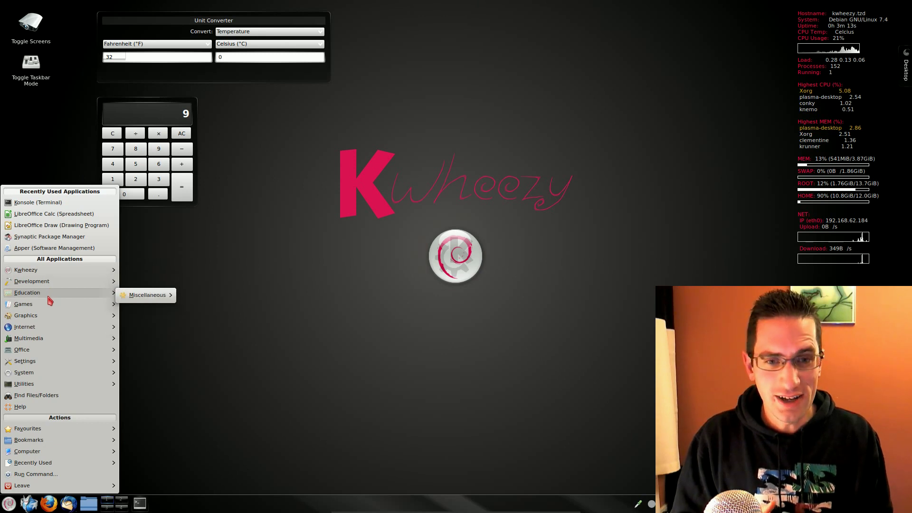
key("Escape")
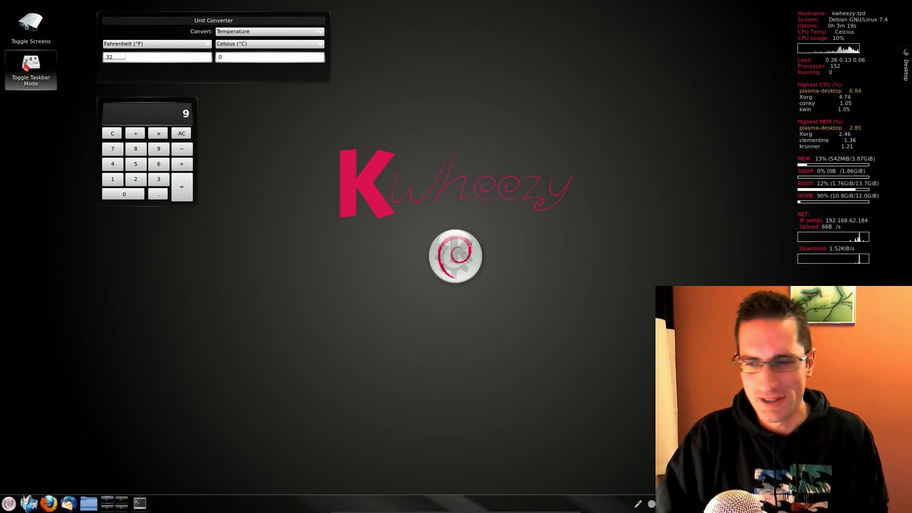
left_click(38, 84)
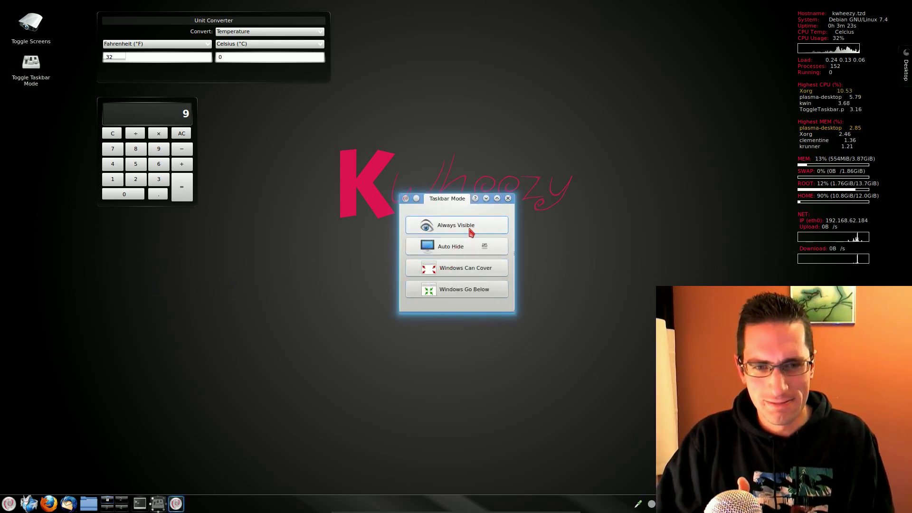
left_click(471, 230)
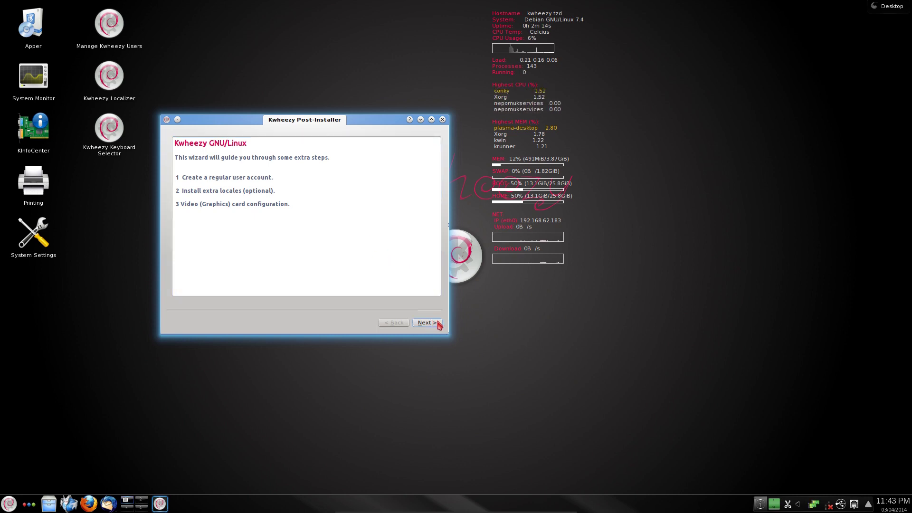
Add a regular user with full name Quids, username quids and room 101.
left_click(427, 323)
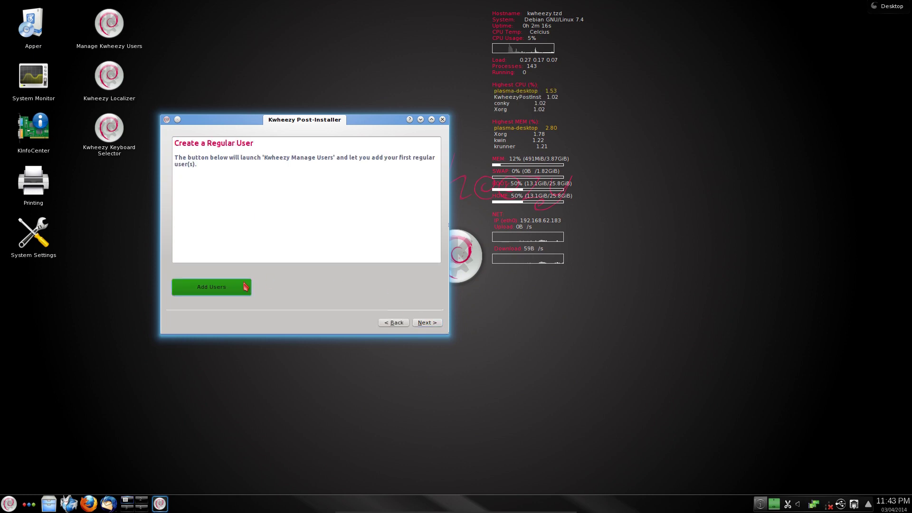
left_click(244, 287)
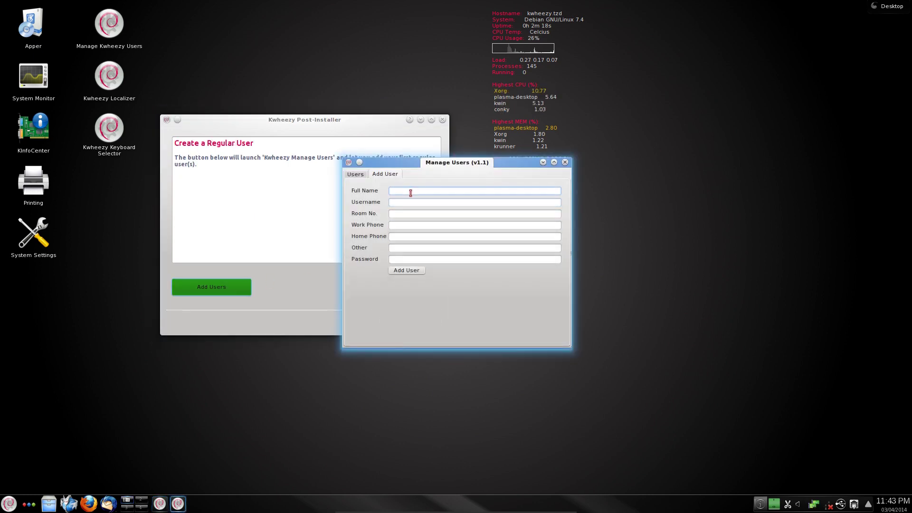
type("Quids")
left_click(426, 201)
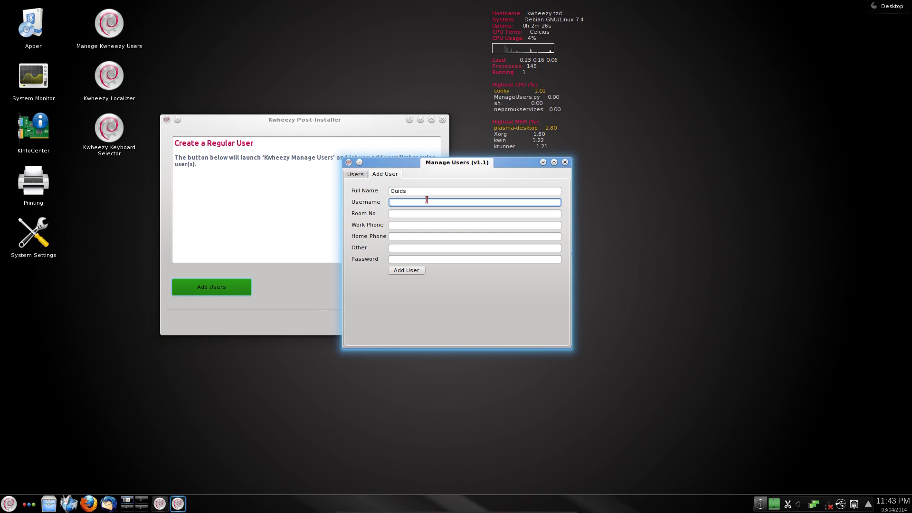
type("quids")
key("Tab")
type("101")
key("Tab")
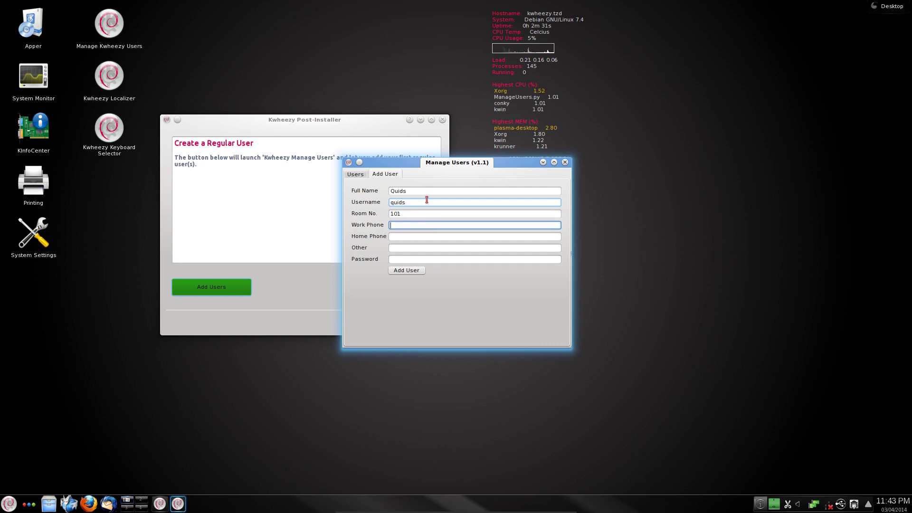
Apply Xorg's open source video driver and close the finished setup wizard.
left_click(430, 323)
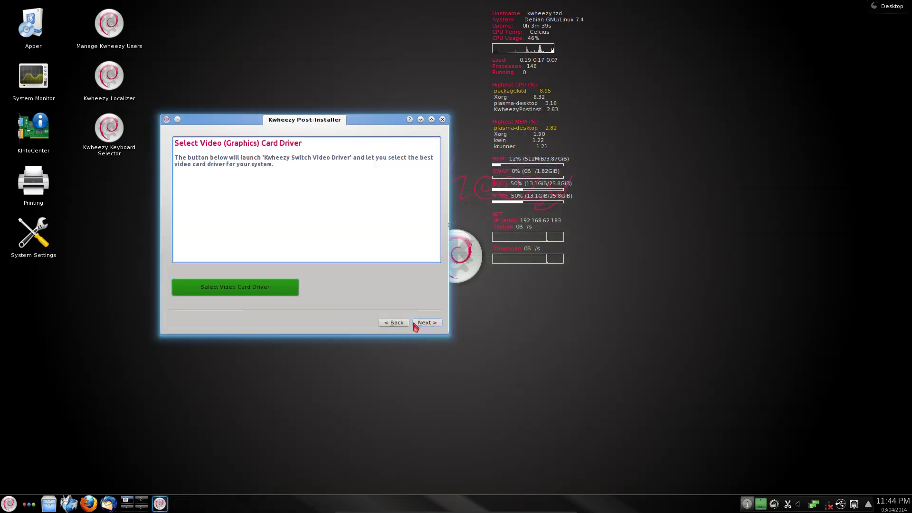
left_click(276, 289)
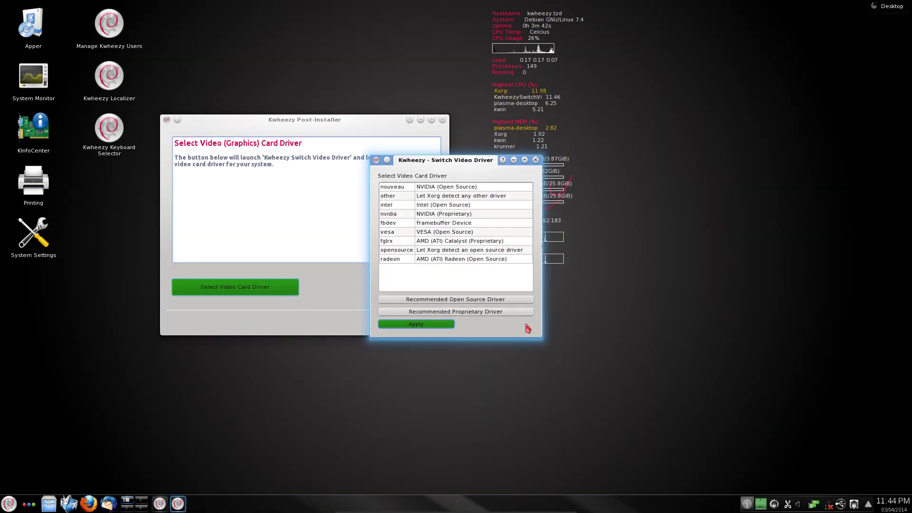
left_click(437, 249)
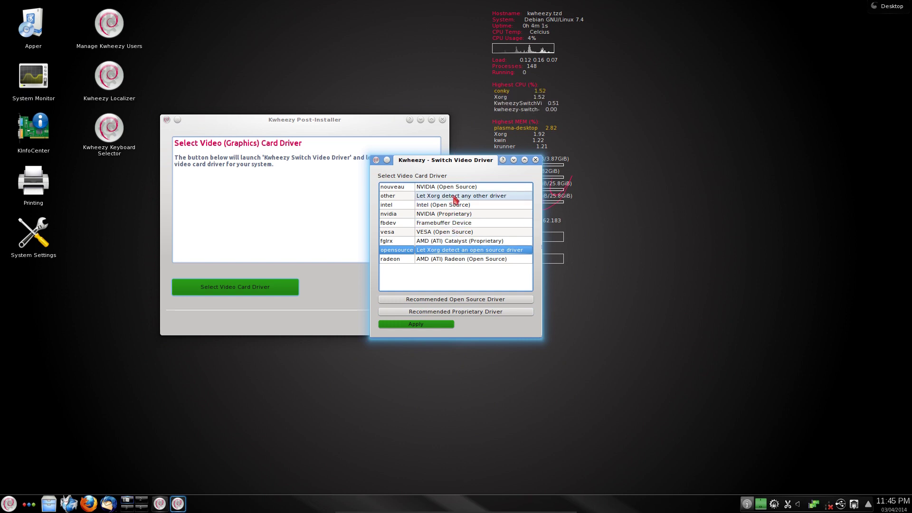
left_click(427, 324)
left_click(431, 323)
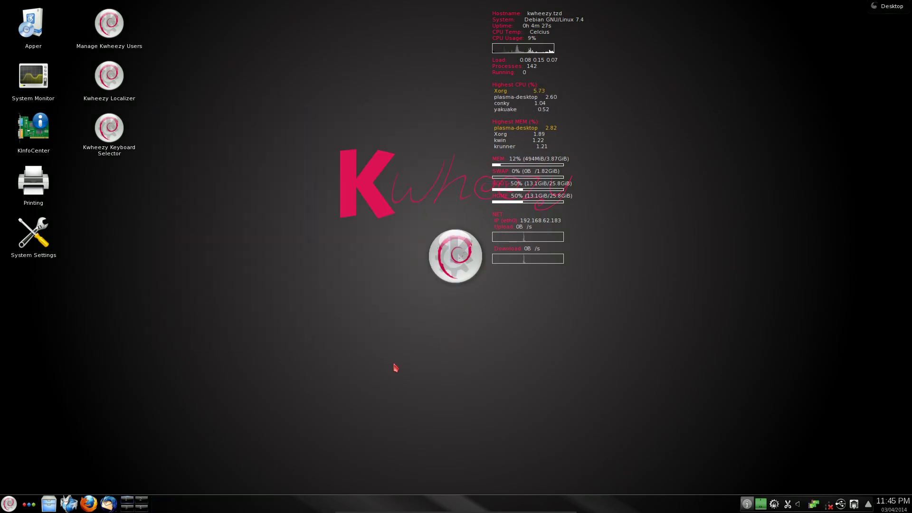
Restart the computer from the Leave menu.
left_click(9, 504)
mouse_move(23, 485)
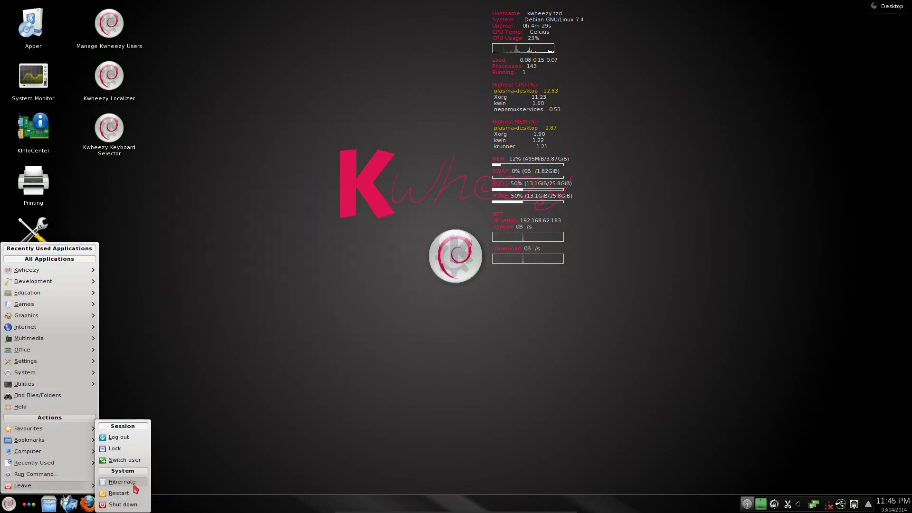
left_click(128, 497)
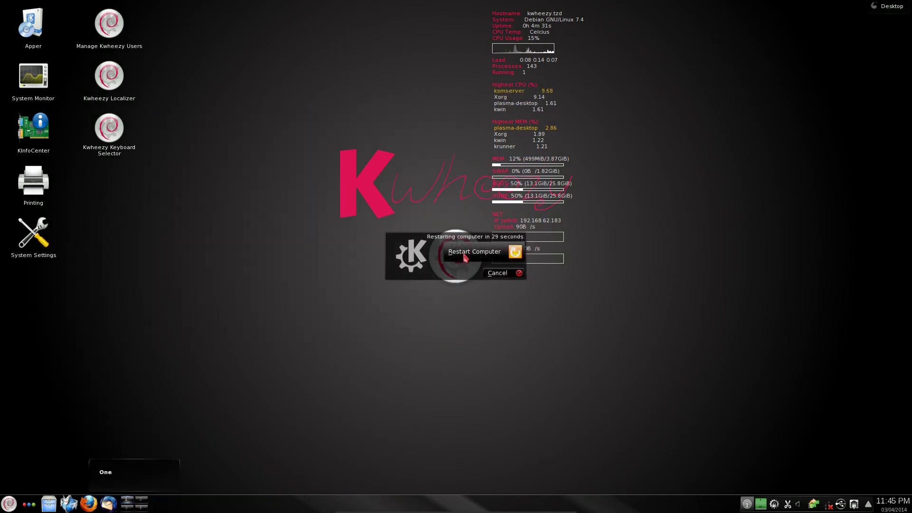
left_click(464, 251)
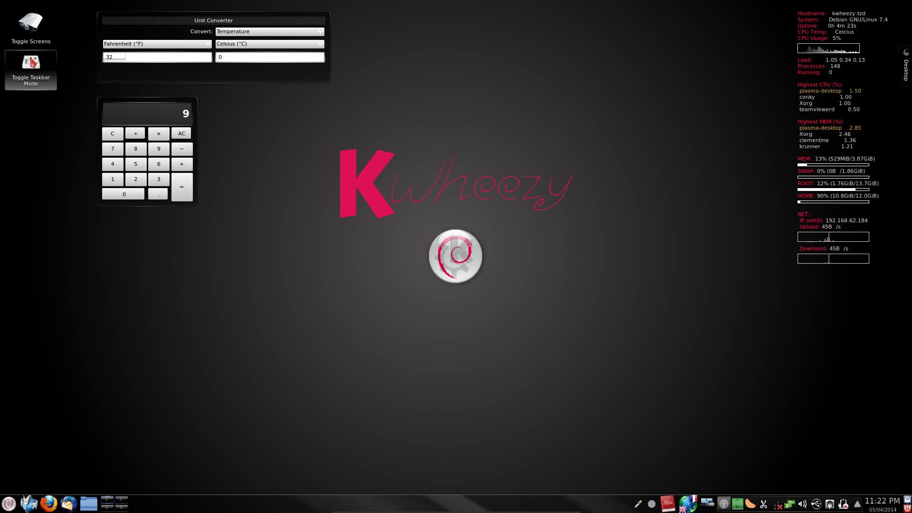
Open and close the taskbar mode options, then unlock the desktop widgets.
left_click(31, 69)
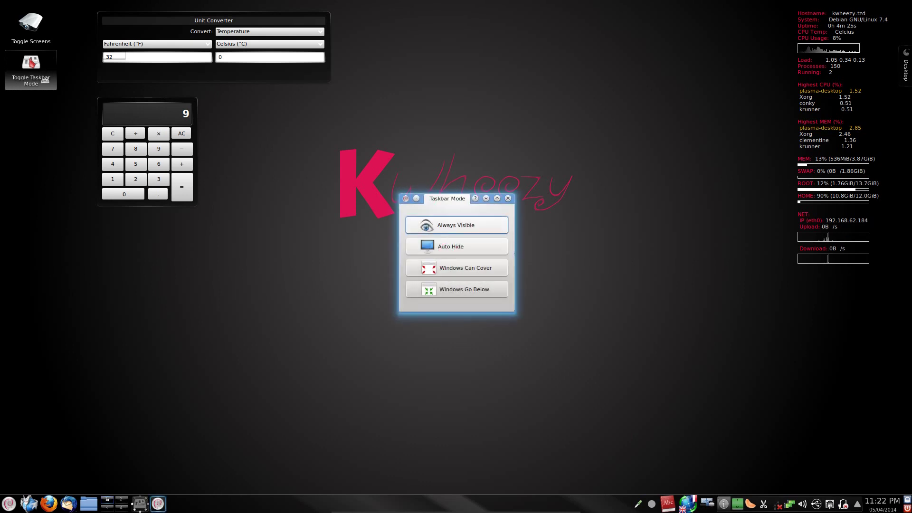
left_click(509, 199)
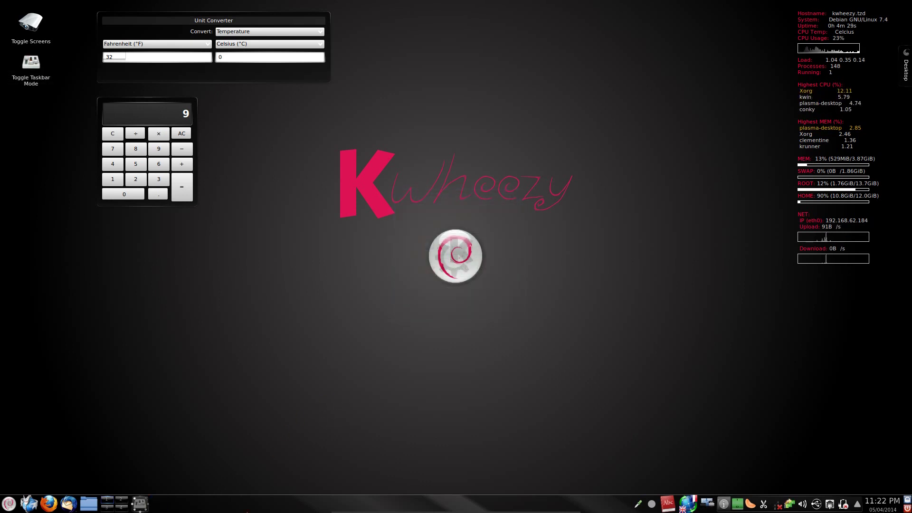
right_click(247, 512)
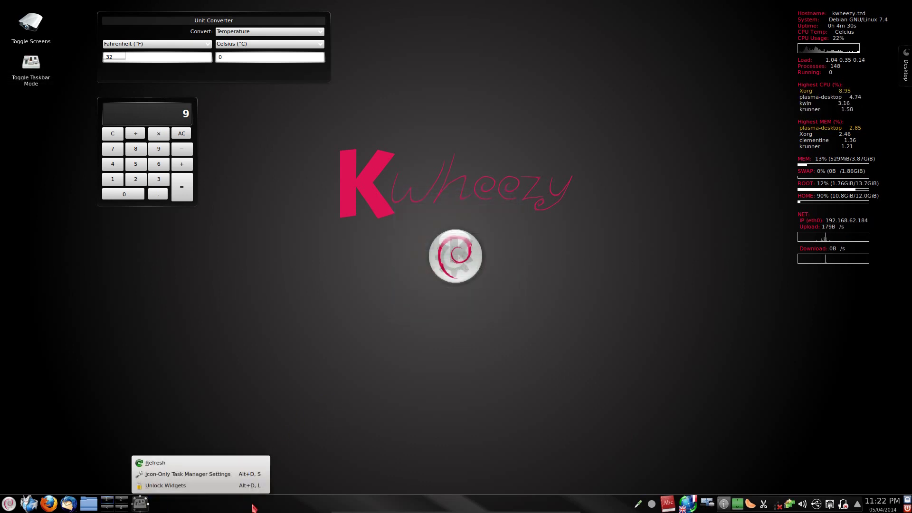
left_click(218, 487)
Open the taskbar's Panel Settings, view More Settings, then close the panel editing options.
right_click(227, 505)
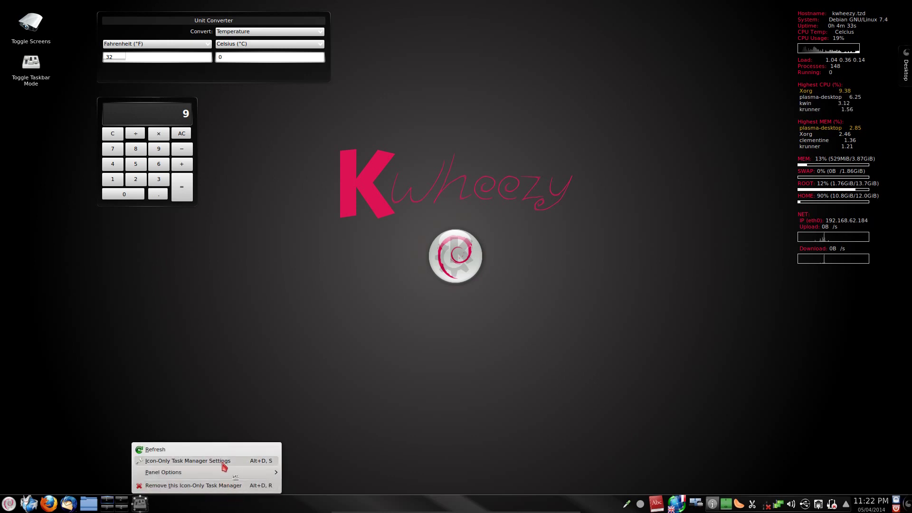
left_click(303, 497)
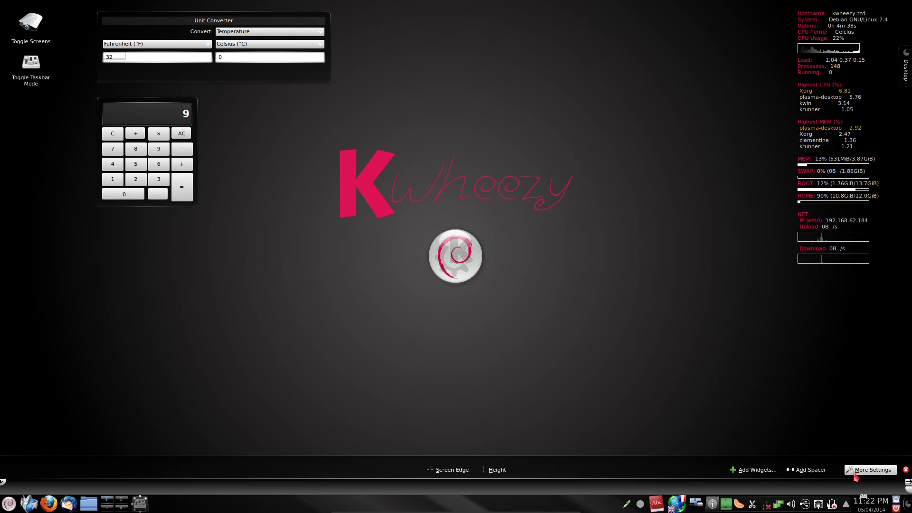
left_click(873, 470)
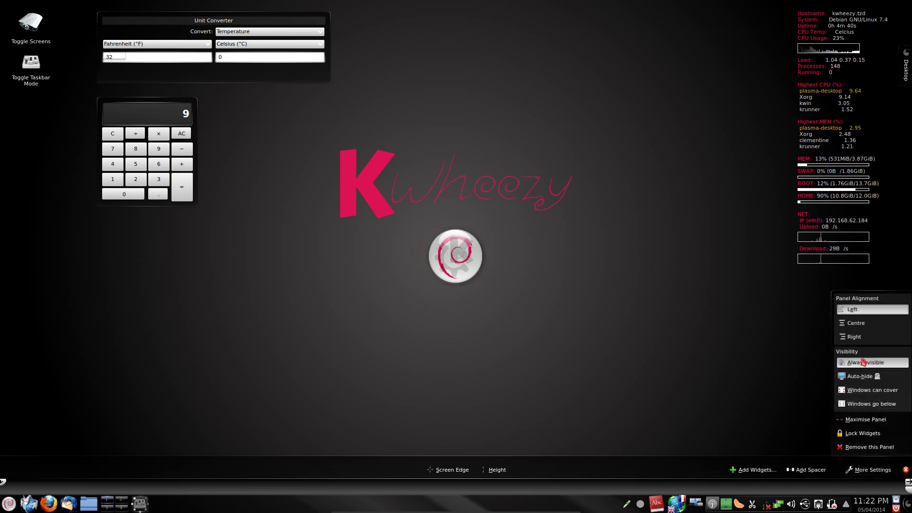
left_click(526, 374)
right_click(314, 503)
left_click(249, 16)
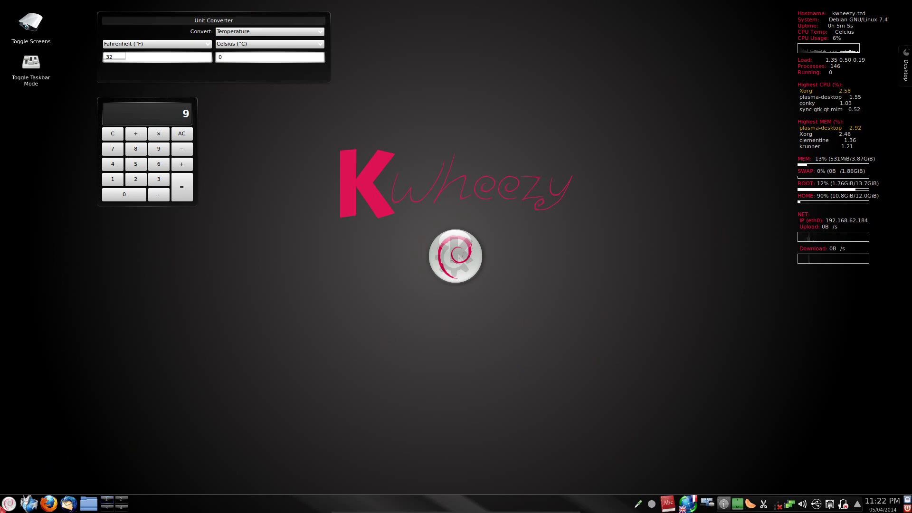
left_click(9, 504)
mouse_move(77, 327)
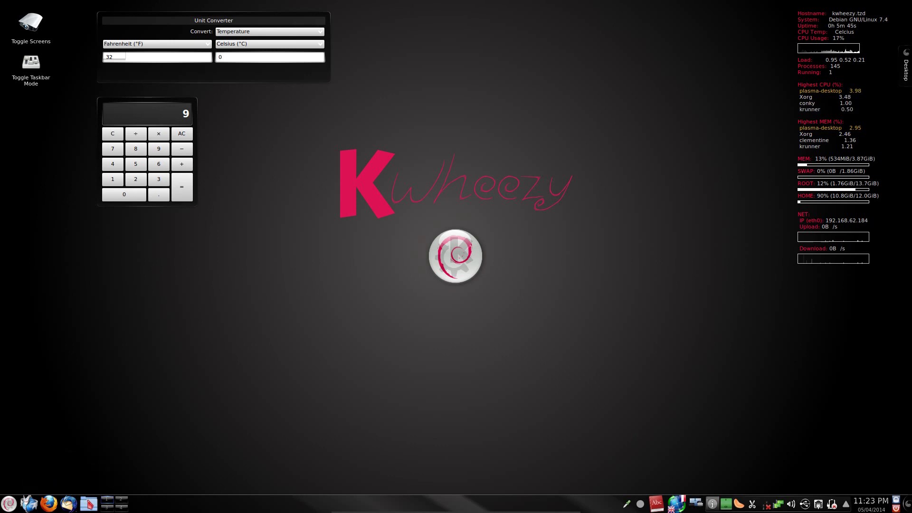
left_click(88, 503)
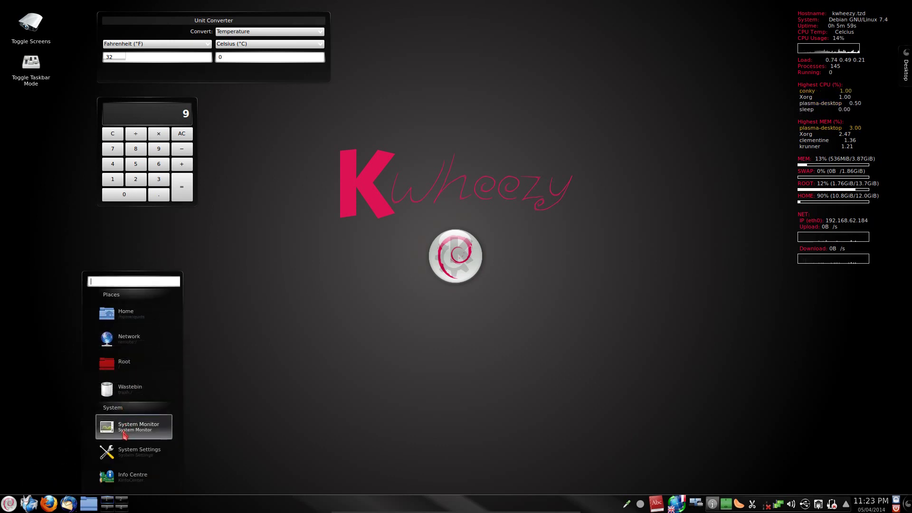
left_click(124, 432)
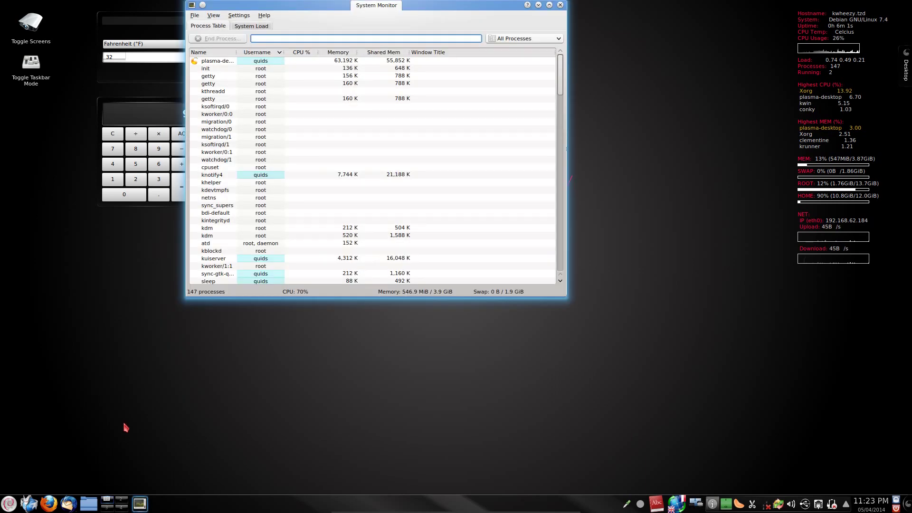
left_click(247, 26)
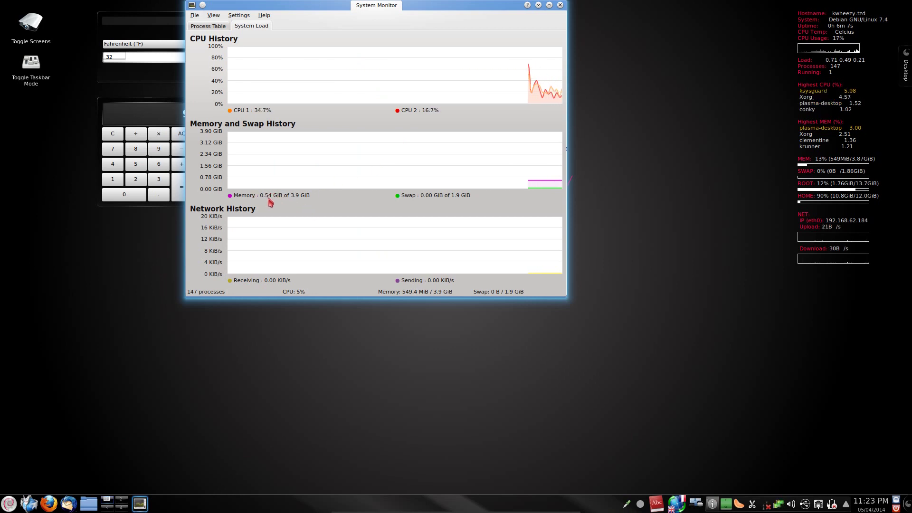
left_click(561, 4)
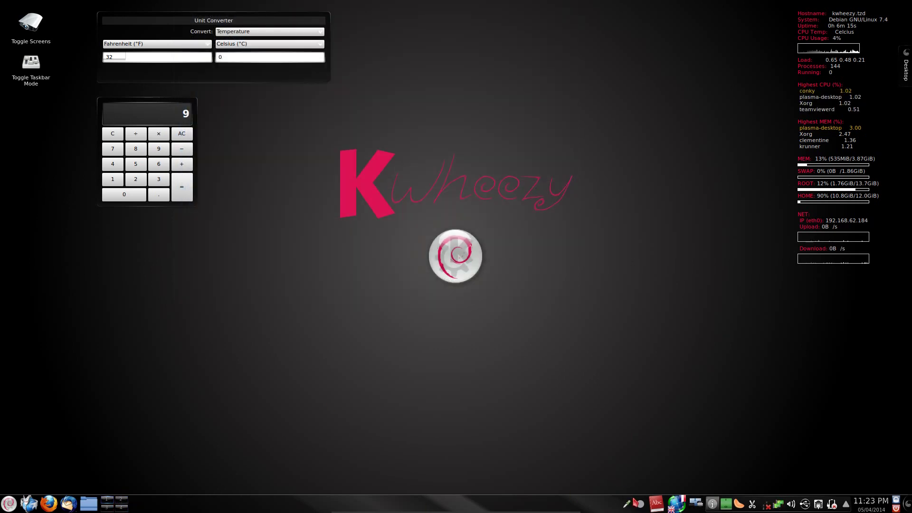
Sample a desktop colour with the colour picker, view its colour options, then open the launcher.
left_click(628, 504)
left_click(651, 136)
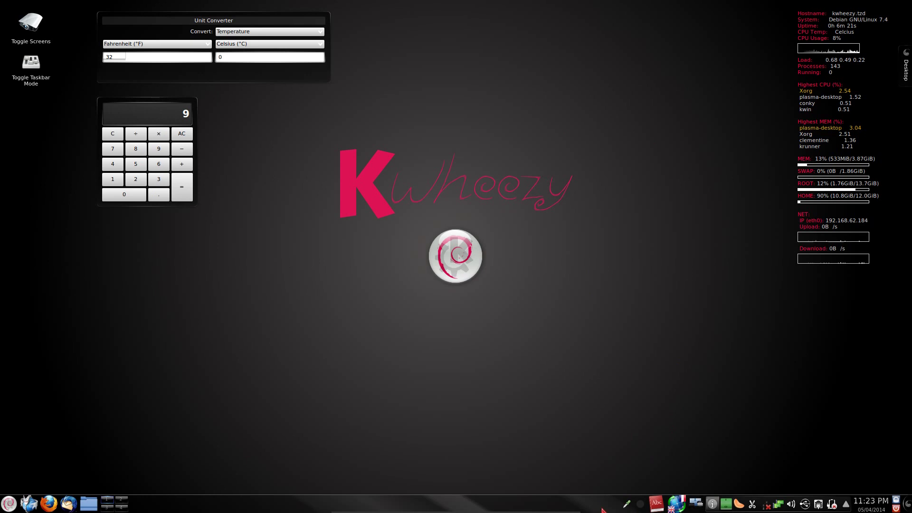
right_click(640, 507)
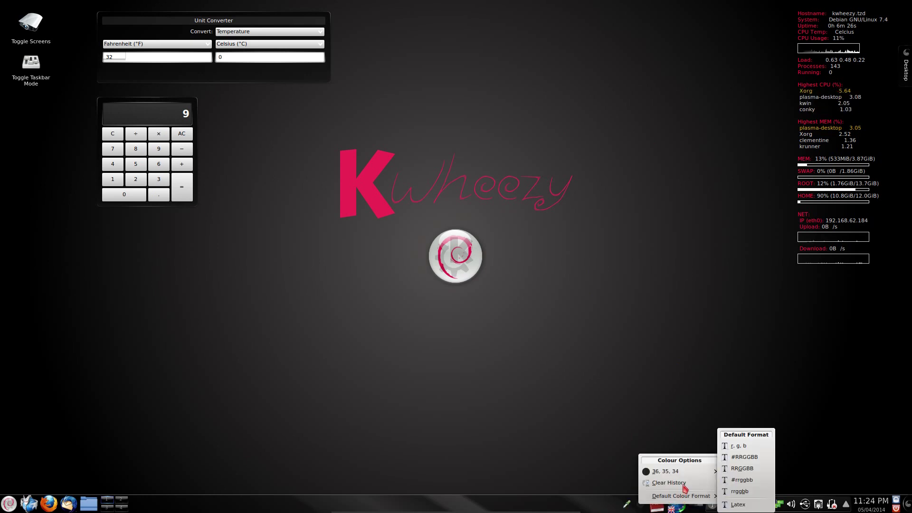
left_click(685, 484)
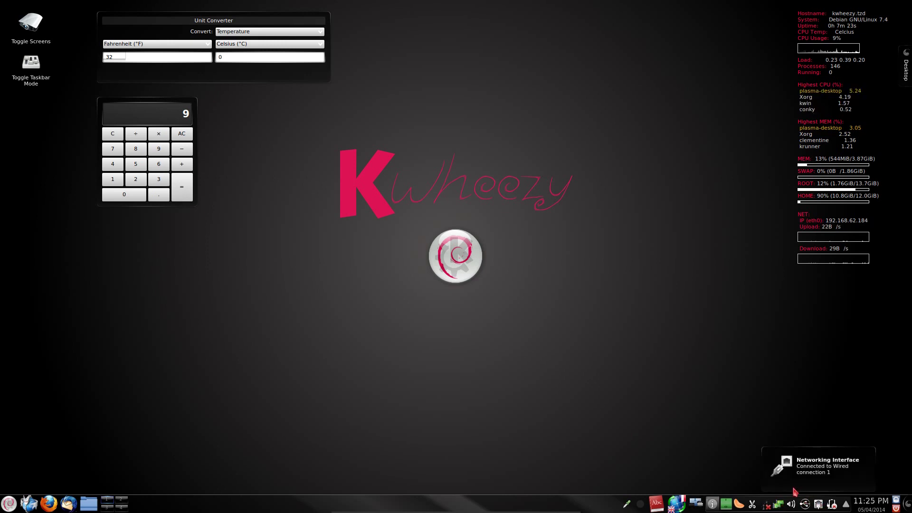
scroll(793, 504, "up", 1)
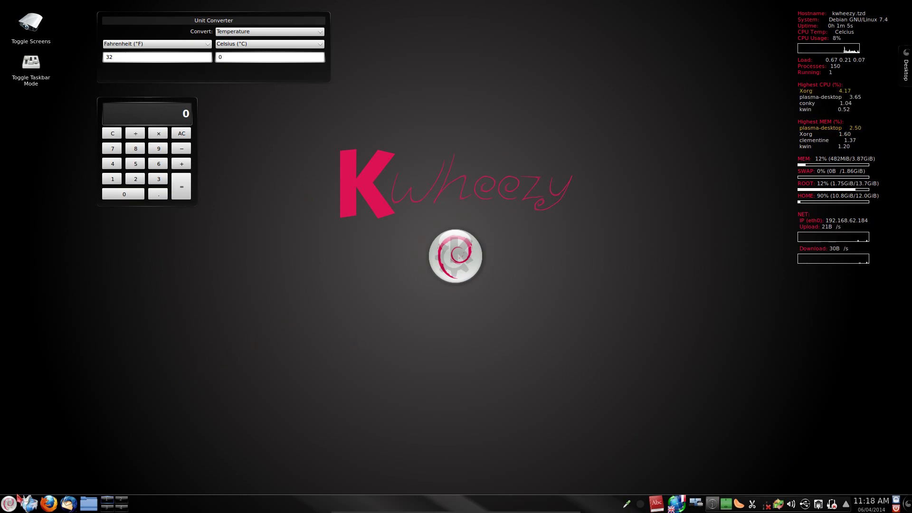
left_click(9, 504)
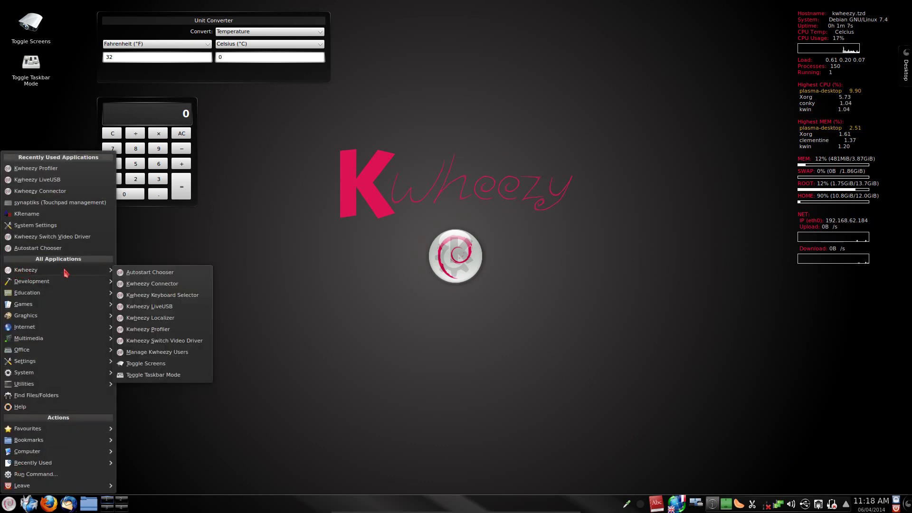
mouse_move(25, 270)
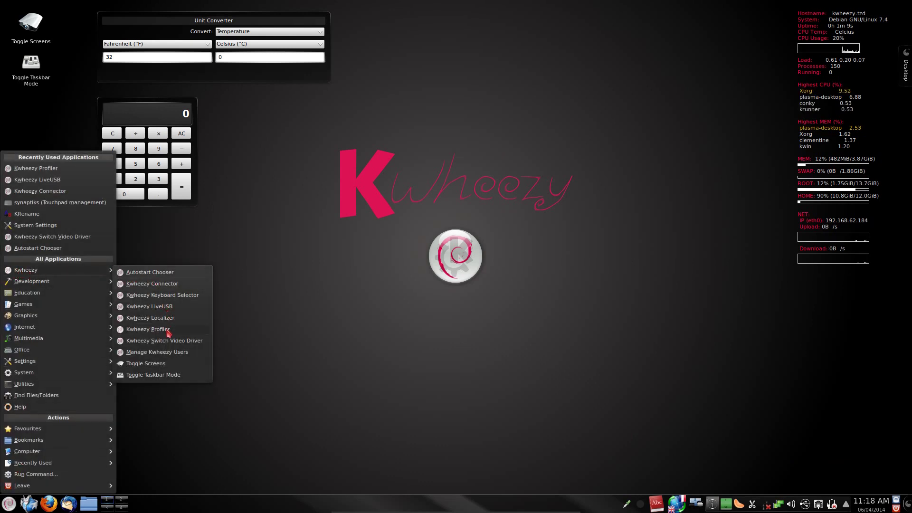
Launch Kwheezy Profiler, add Application Launcher and Bouncy Ball widgets, and fling the ball.
left_click(169, 330)
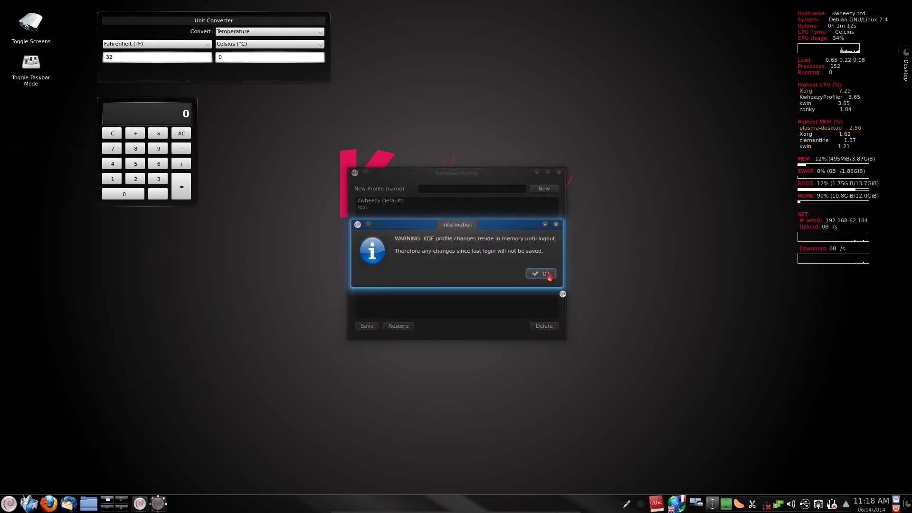
left_click(550, 277)
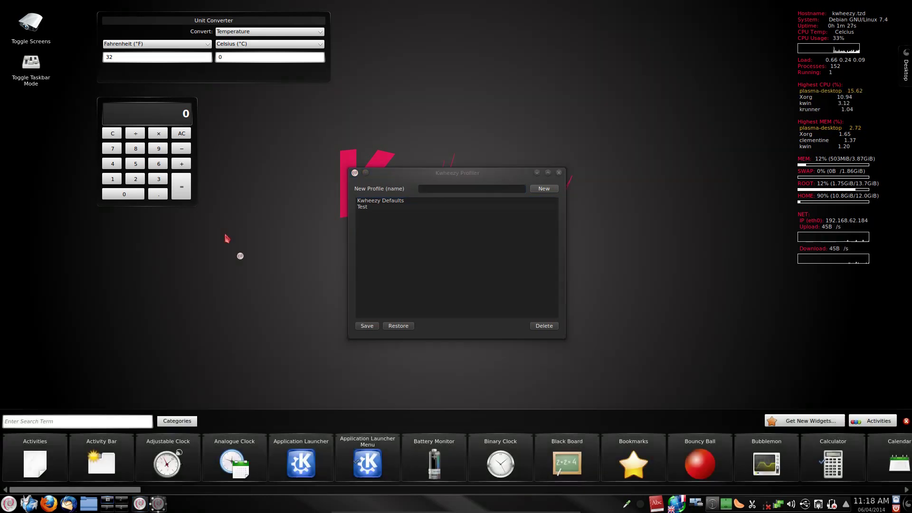
double_click(300, 462)
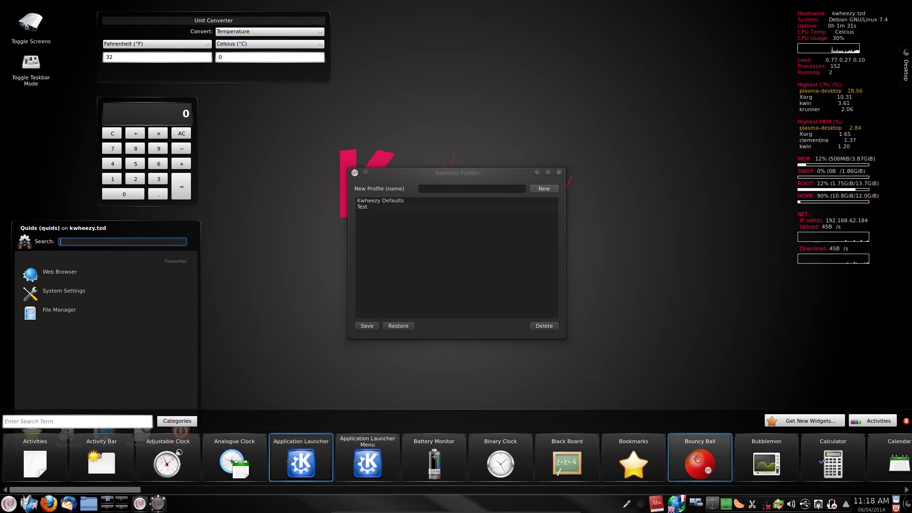
double_click(699, 459)
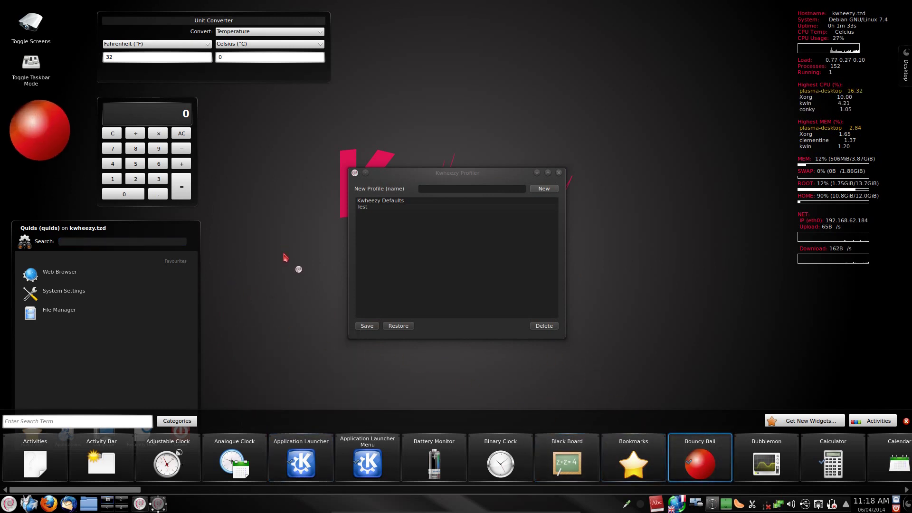
left_click(906, 420)
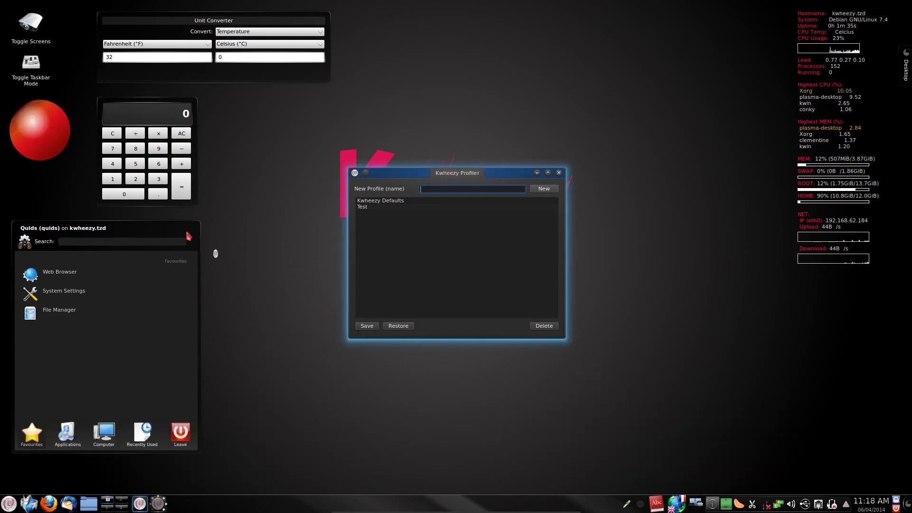
left_click_drag(39, 131, 322, 93)
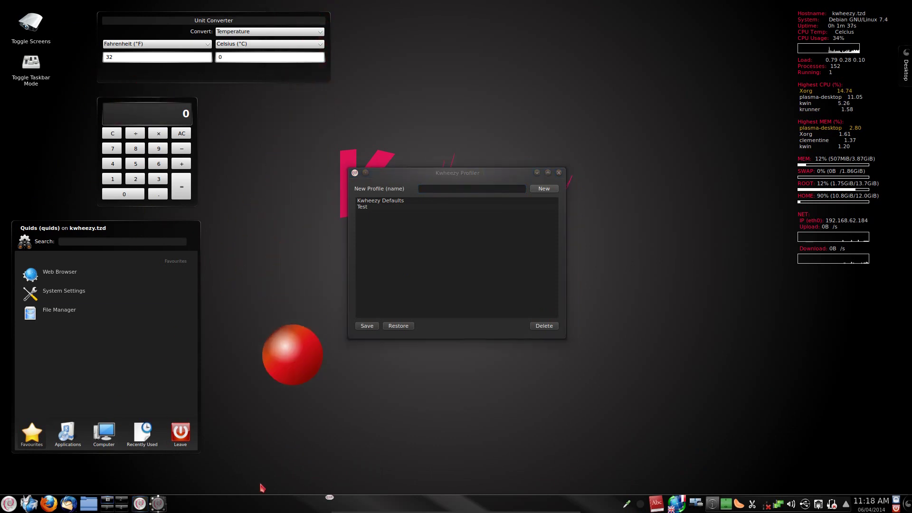
Remove the taskbar via Panel Settings > More Settings > Remove this Panel, confirming Remove Panel.
right_click(293, 505)
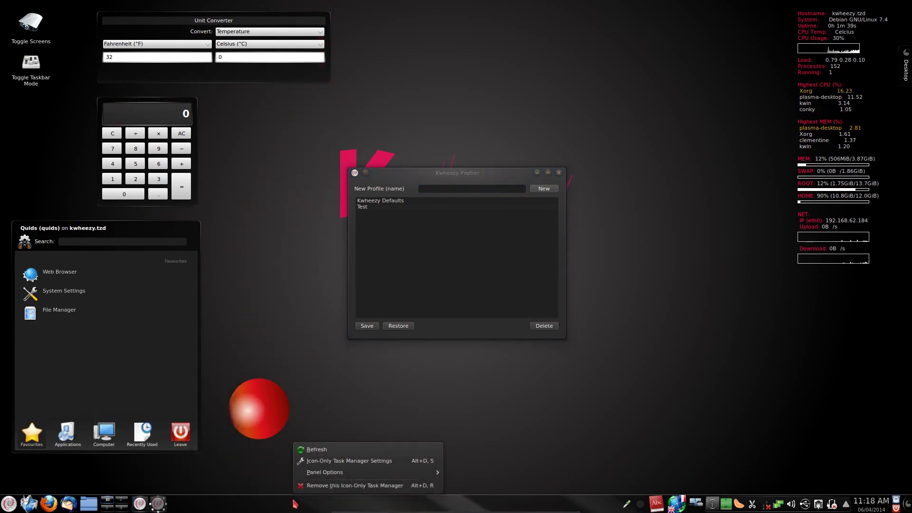
left_click(471, 472)
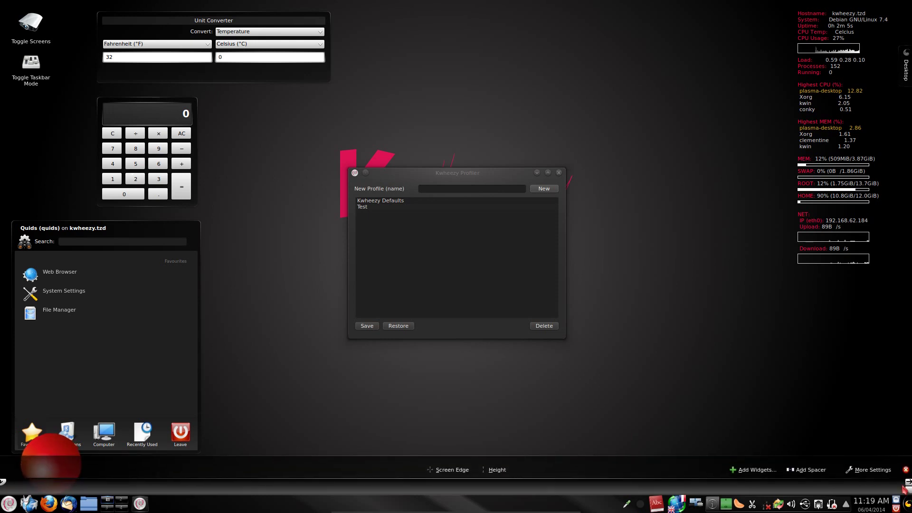
left_click(869, 470)
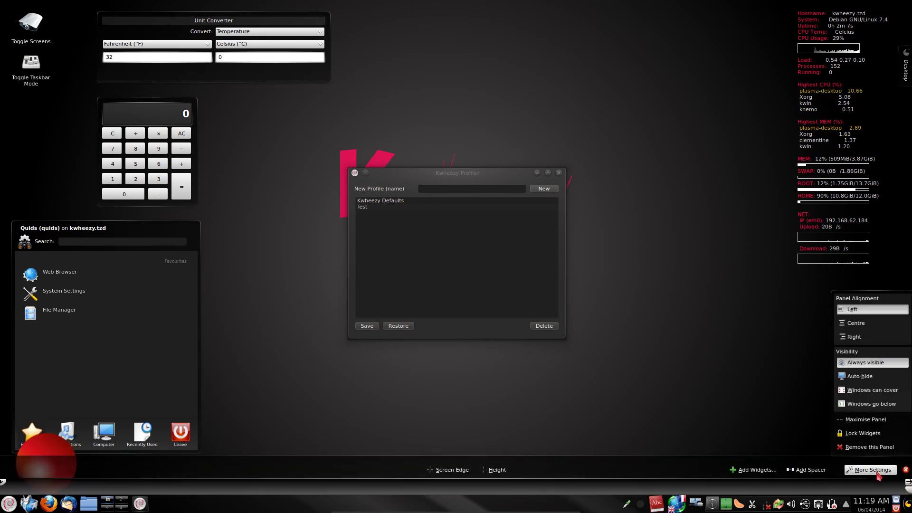
left_click(866, 447)
left_click(464, 481)
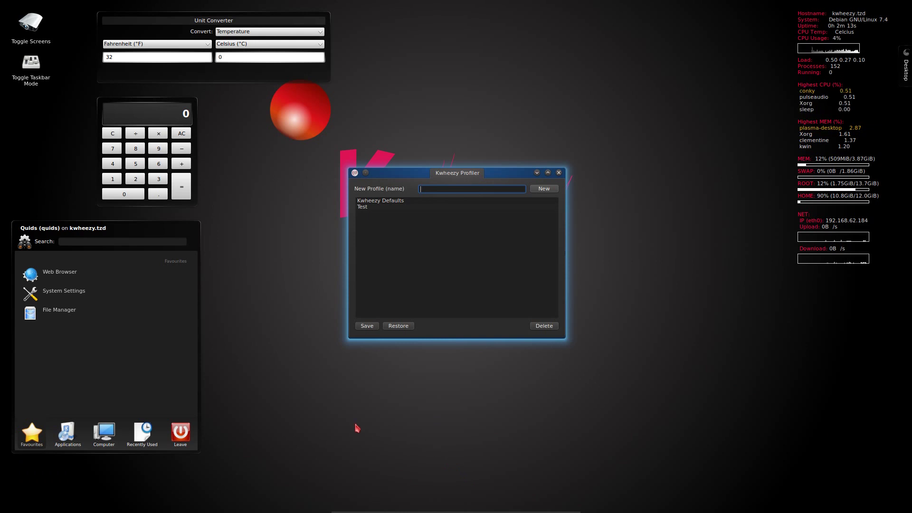
Restore the Test profile in Kwheezy Profiler and acknowledge the restored message.
left_click(372, 211)
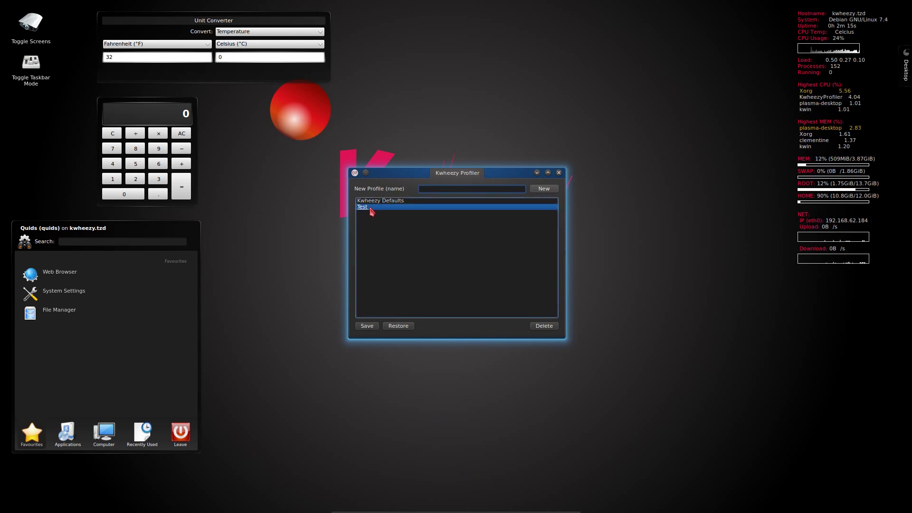
left_click(398, 330)
left_click(500, 275)
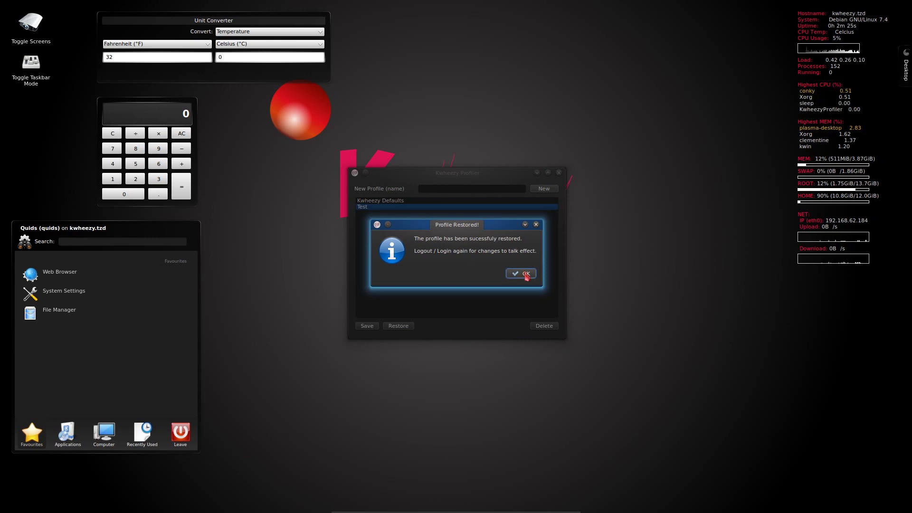
left_click(525, 275)
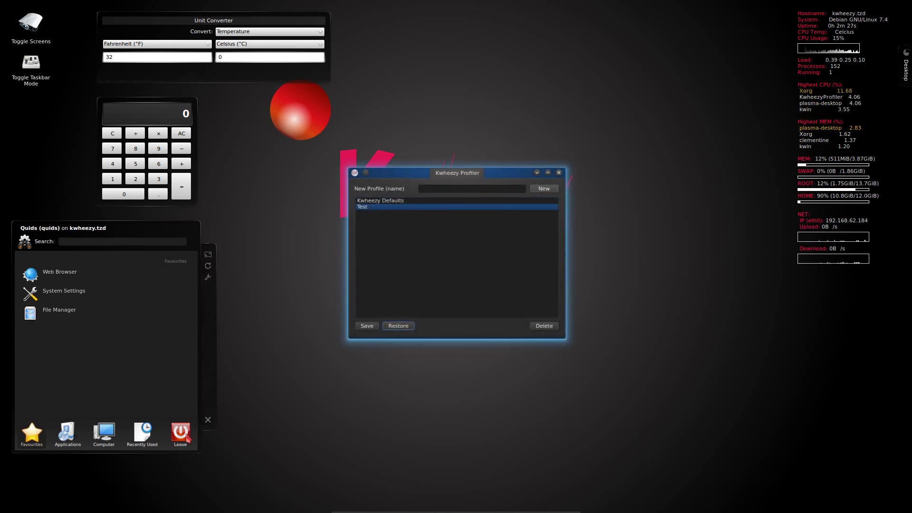
Log out, log back in, and open the application launcher menu.
left_click(106, 272)
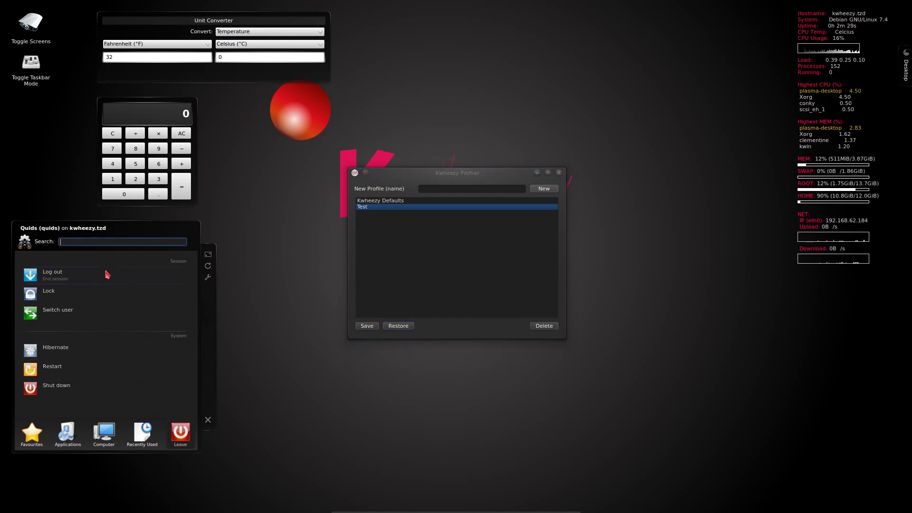
left_click(478, 254)
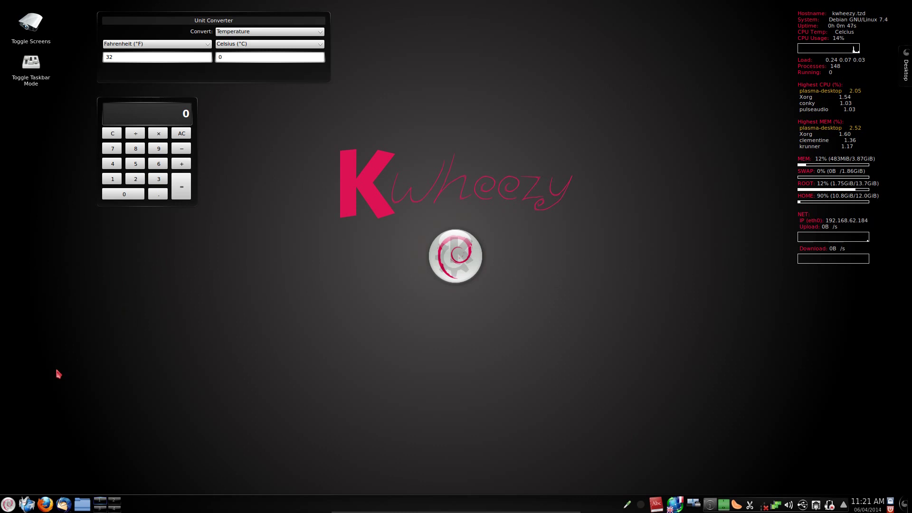
left_click(9, 505)
mouse_move(57, 270)
mouse_move(26, 270)
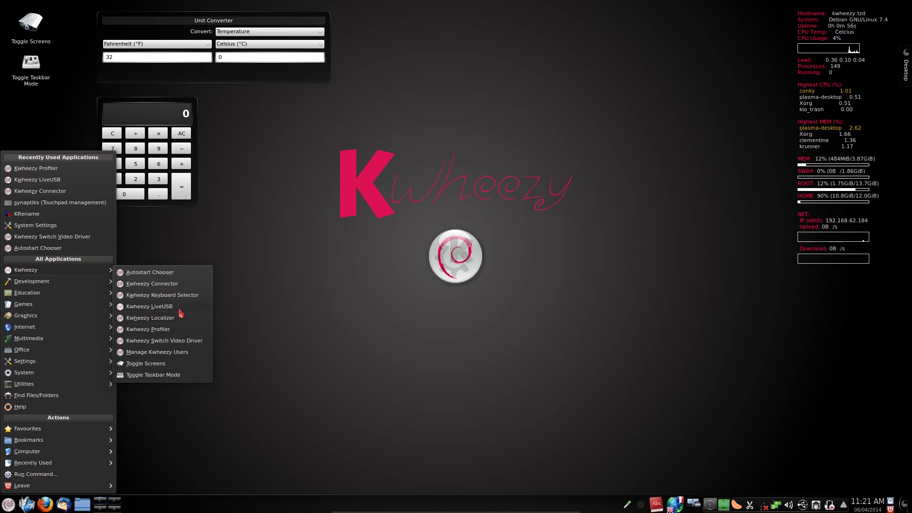
Start Kwheezy LiveUSB, accept its prompt, review the imaging actions, and cancel it.
left_click(179, 311)
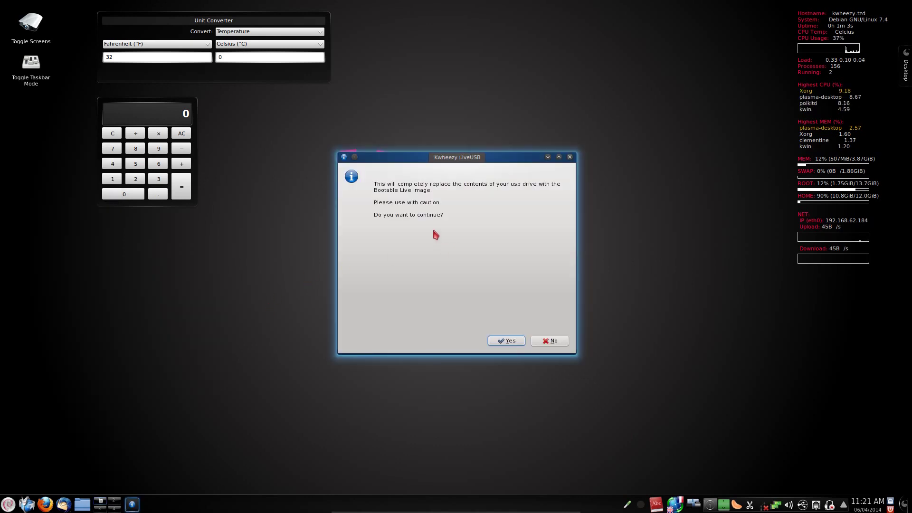
key("Return")
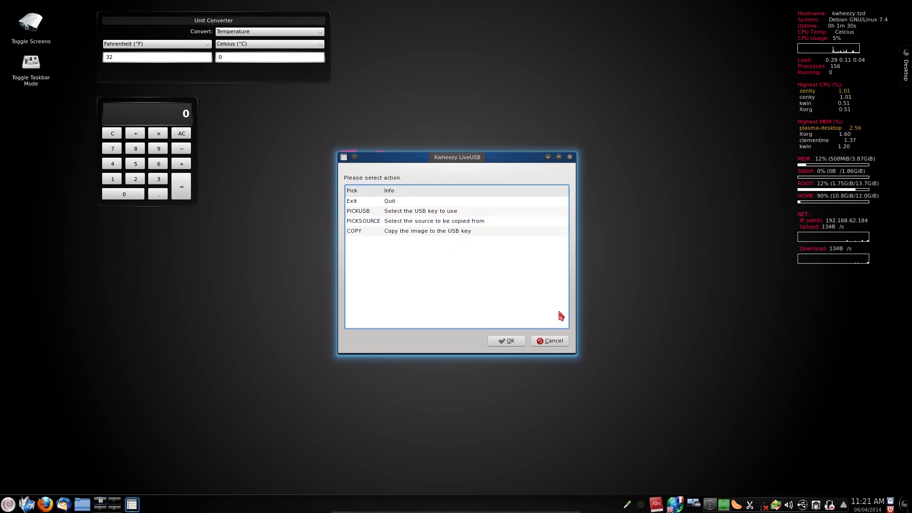
left_click(543, 343)
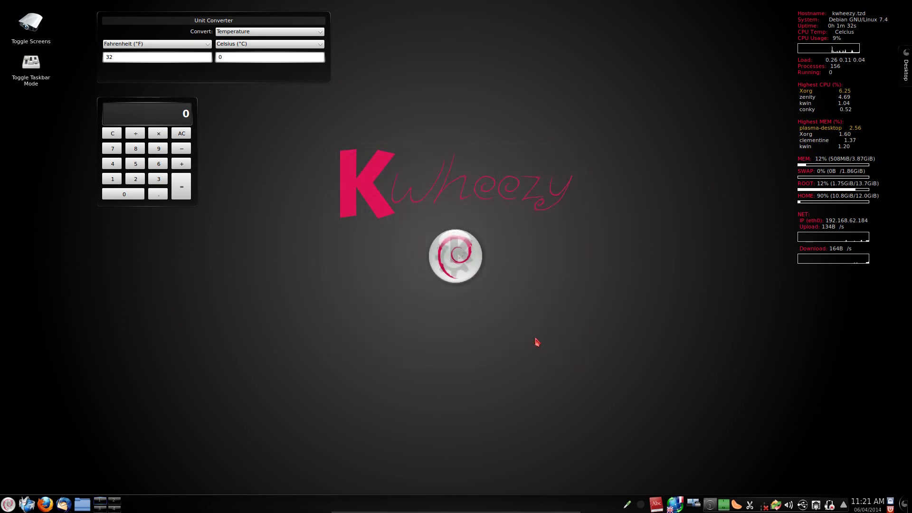
Open and close the Autostart Chooser with Conky and Yakuake left enabled, then reopen the launcher.
left_click(7, 504)
mouse_move(43, 270)
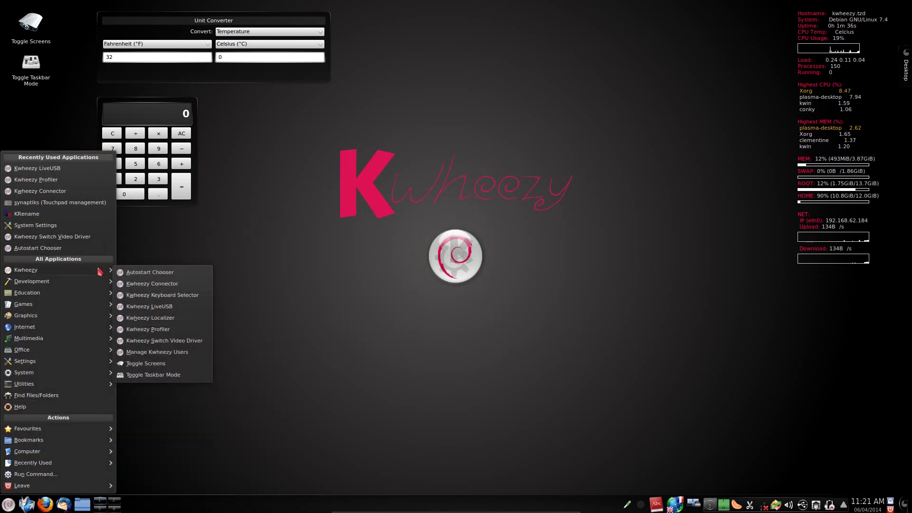
left_click(169, 275)
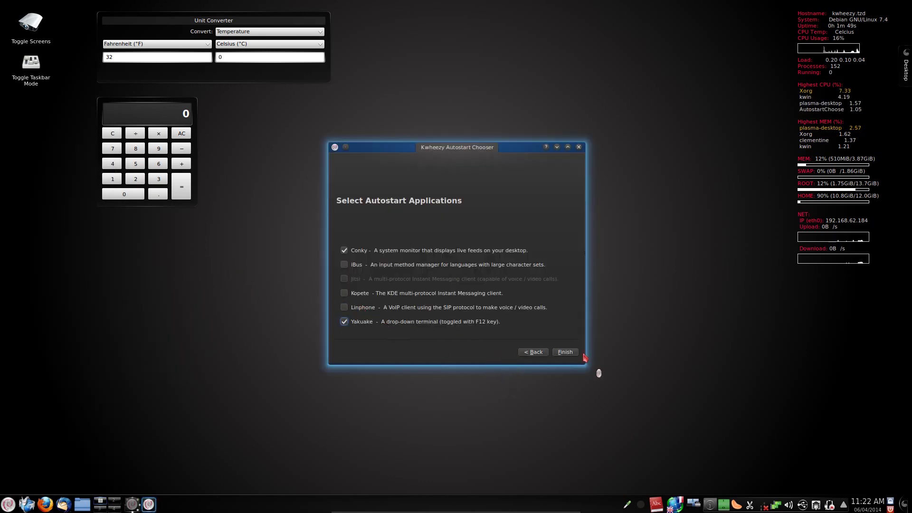
left_click(577, 146)
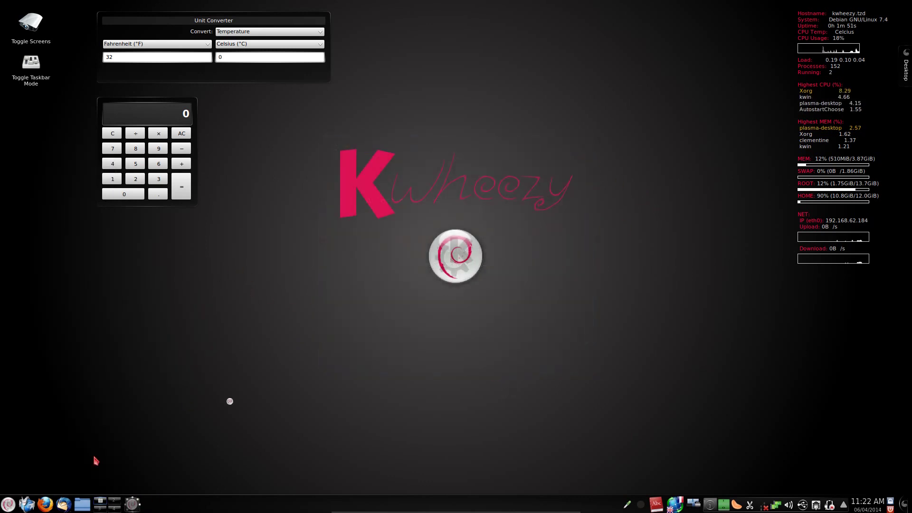
left_click(8, 504)
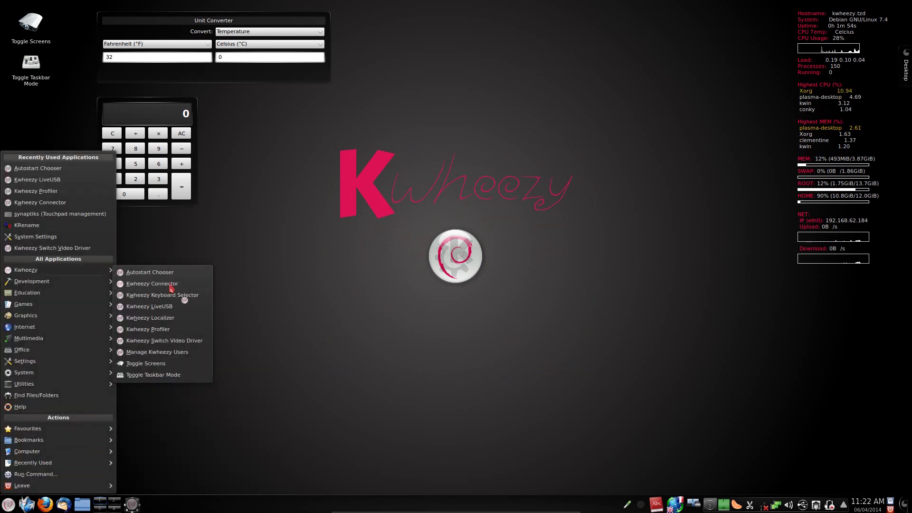
Open Kwheezy Connector, browse for an SFTP mount-point folder, then dismiss both with Escape.
left_click(170, 286)
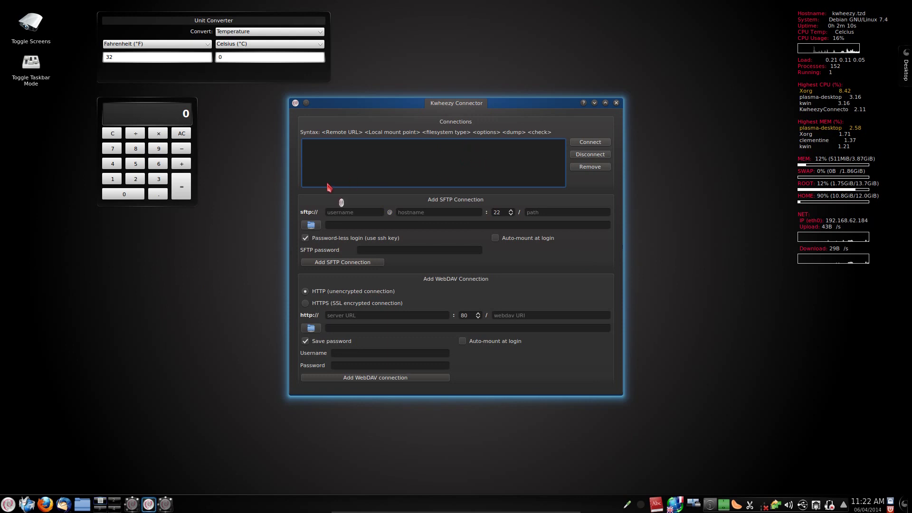
left_click(314, 227)
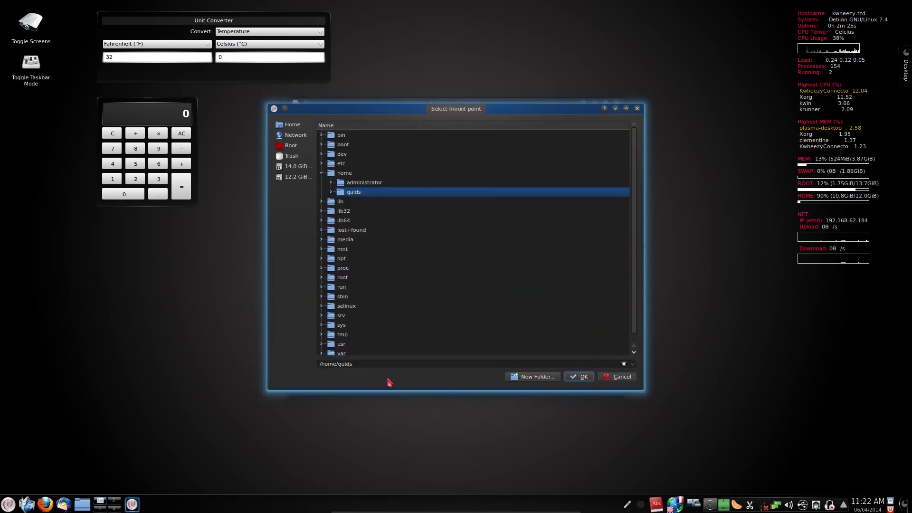
key("Escape")
key("Escape")
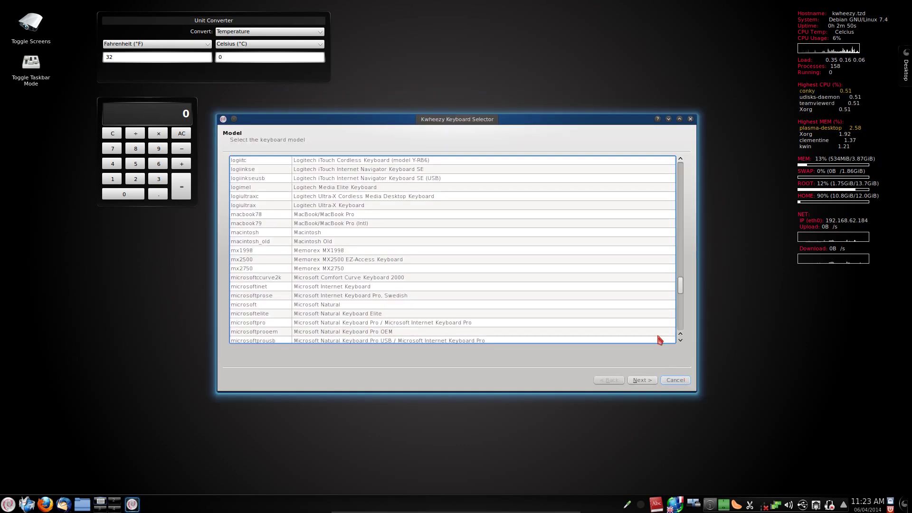
scroll(660, 341, "down", 5)
scroll(625, 318, "down", 10)
Cancel the Keyboard Selector, then run Kwheezy Localizer, review its system locales, and cancel it.
left_click(686, 384)
left_click(8, 504)
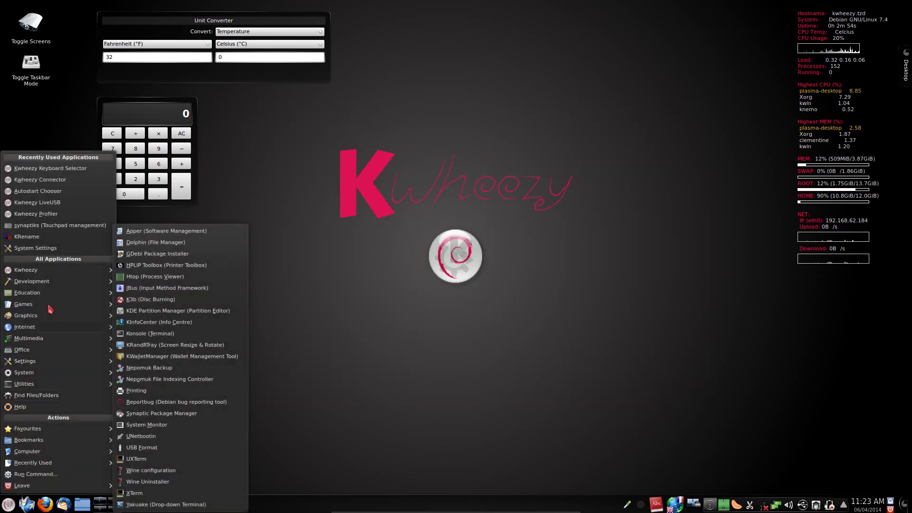
left_click(174, 322)
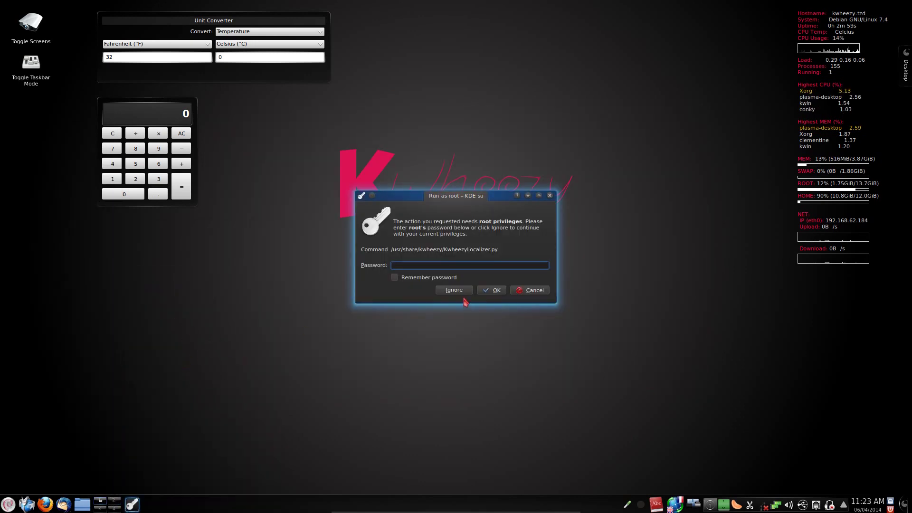
scroll(471, 255, "down", 1)
scroll(471, 255, "down", 1)
scroll(472, 254, "down", 4)
scroll(474, 254, "down", 3)
scroll(473, 255, "down", 1)
scroll(473, 255, "down", 4)
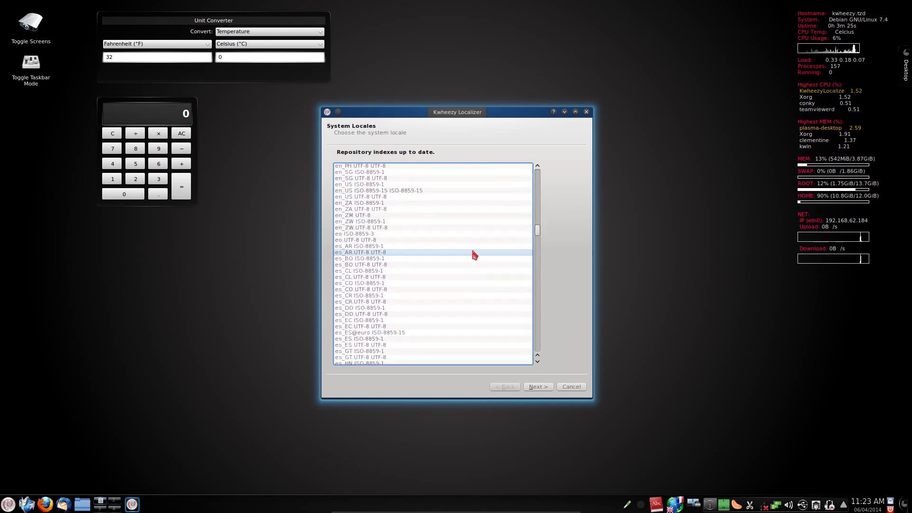
left_click(579, 391)
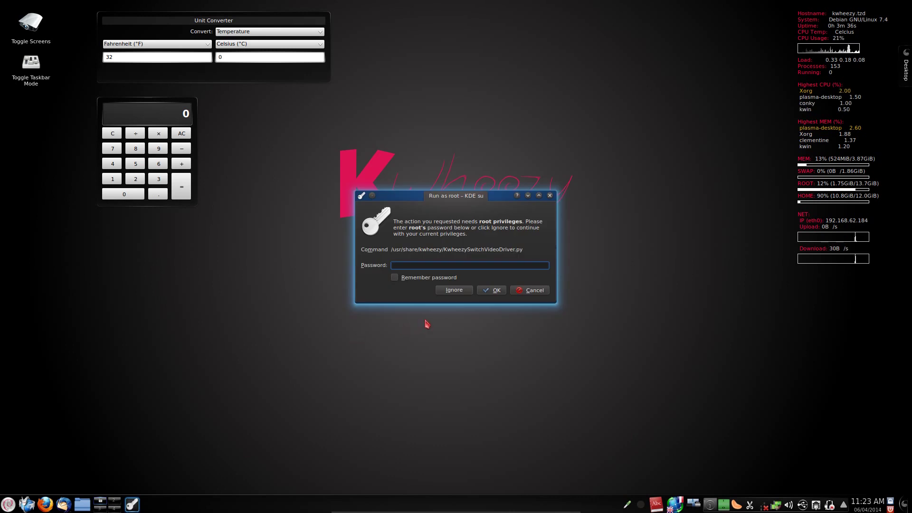
Skip the root password prompt, review the video driver list, and close Switch Video Driver.
left_click(449, 290)
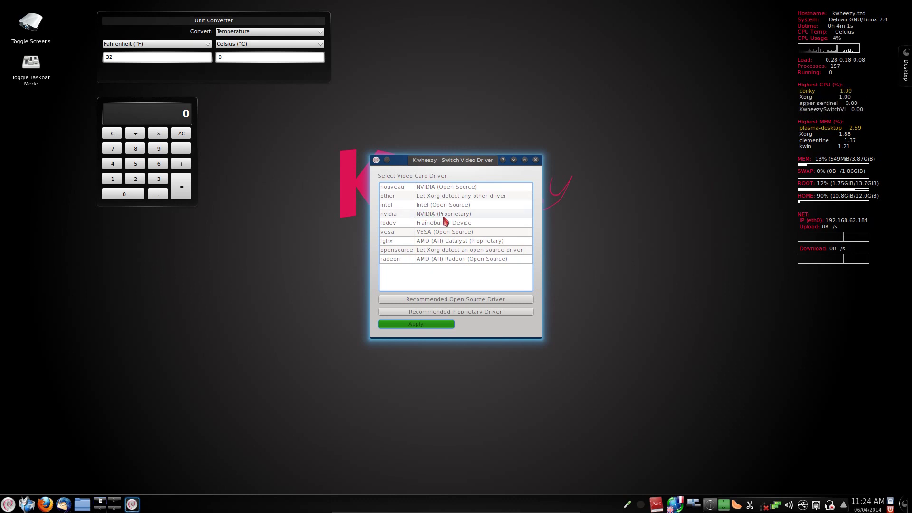
left_click(416, 324)
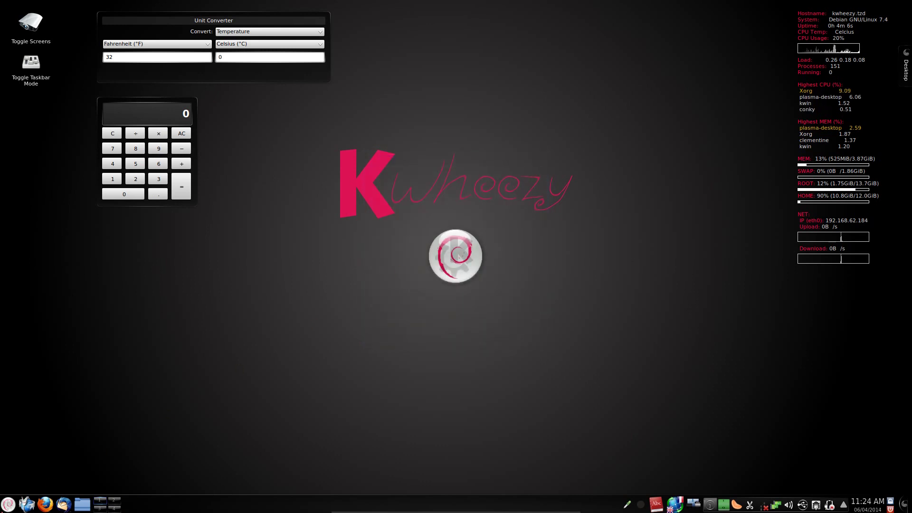
Open Manage Kwheezy Users without root, view the Add User form and Quids's details, then close it.
left_click(8, 505)
mouse_move(26, 271)
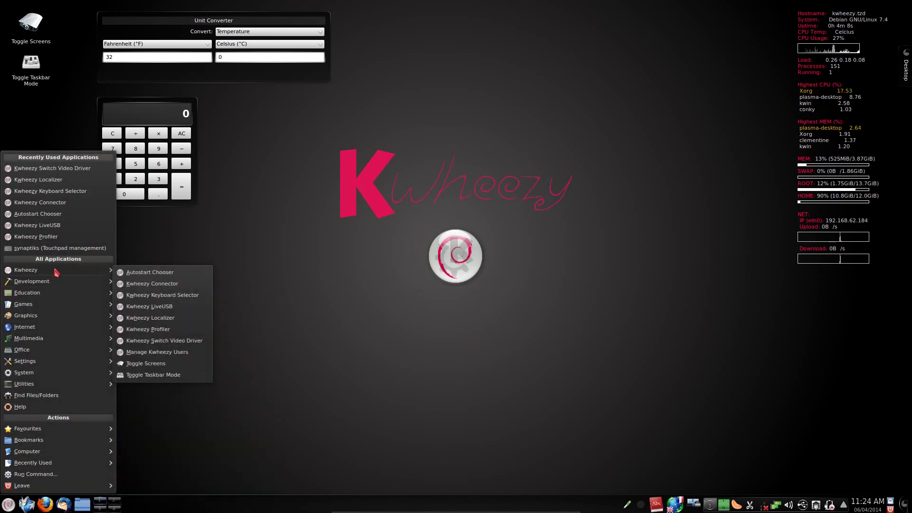
left_click(175, 353)
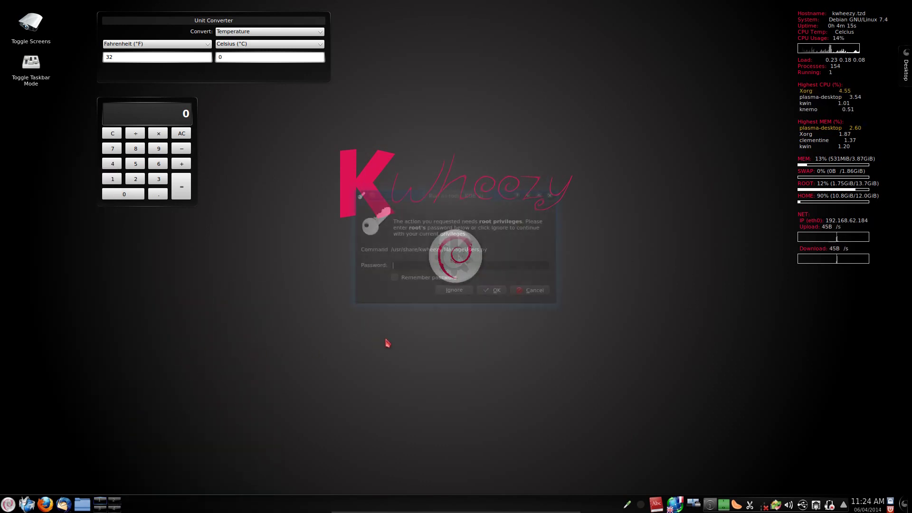
key("Return")
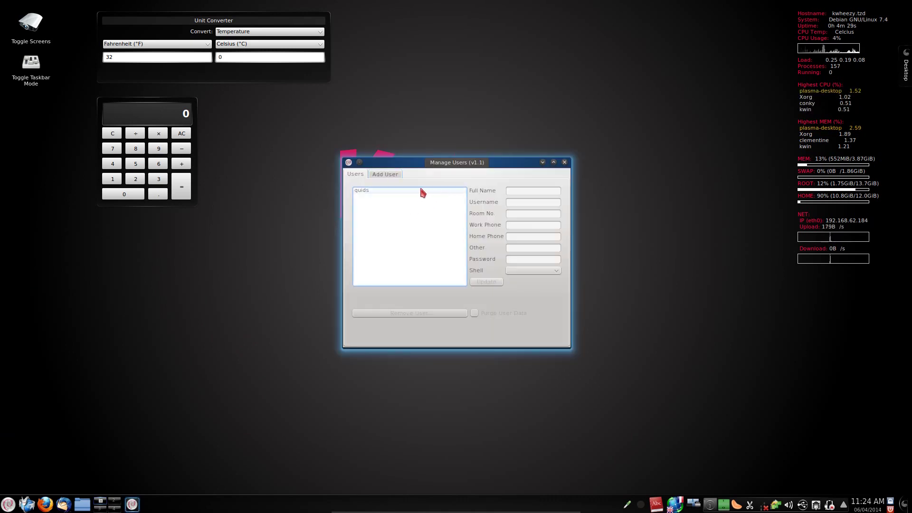
left_click(386, 180)
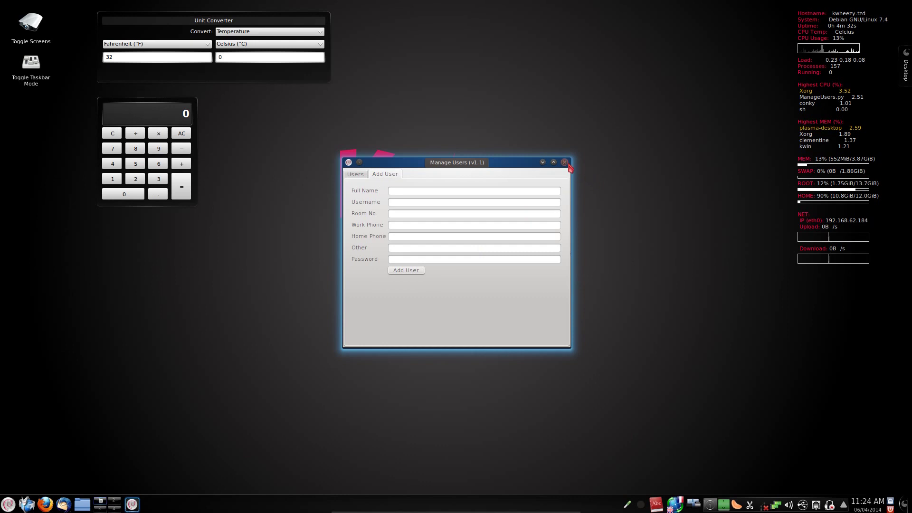
left_click(357, 175)
left_click(362, 190)
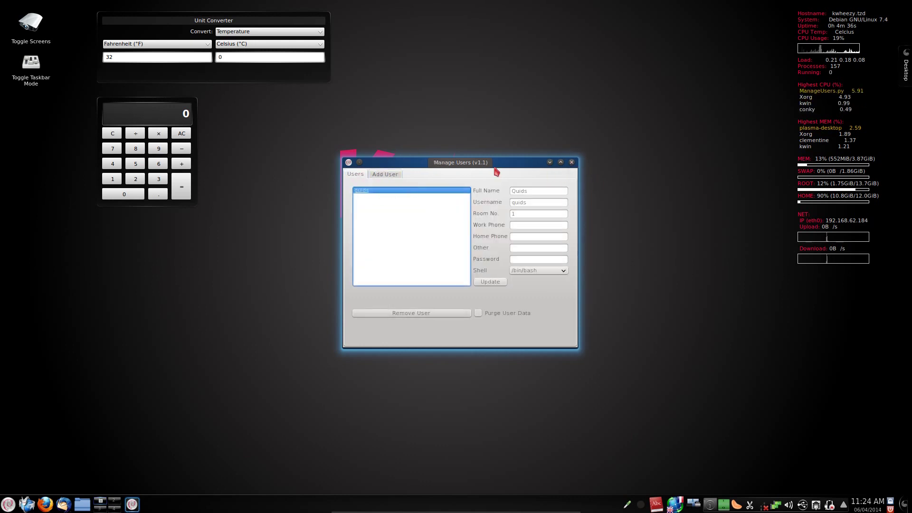
left_click(573, 165)
left_click(8, 505)
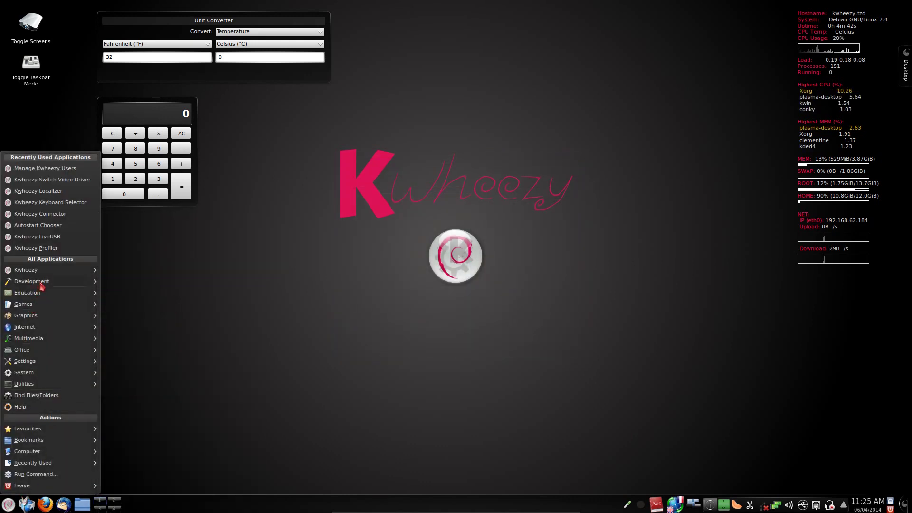
mouse_move(50, 269)
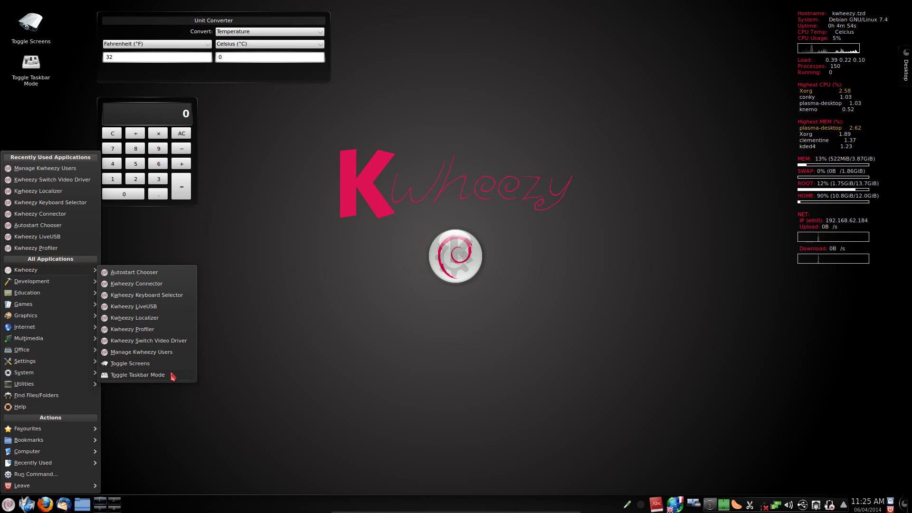
Toggle the taskbar mode and open the home folder in Dolphin from the Shelf.
left_click(178, 379)
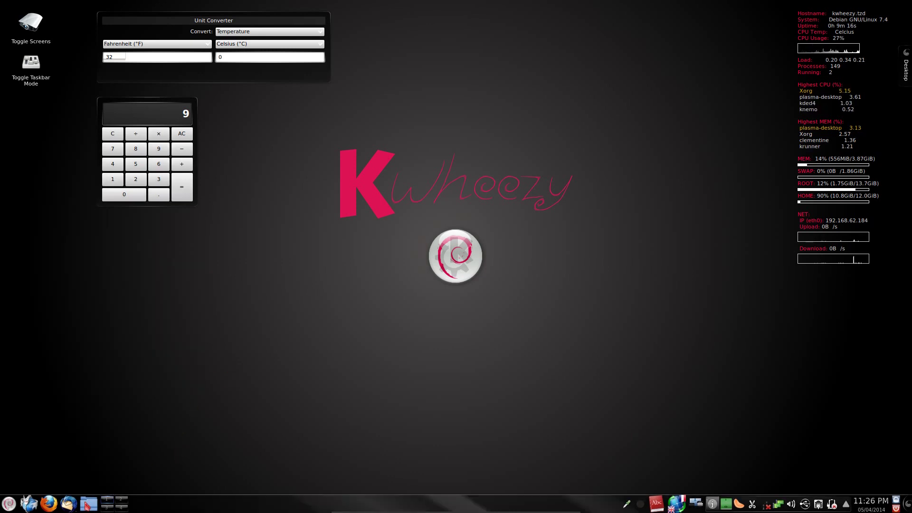
left_click(89, 504)
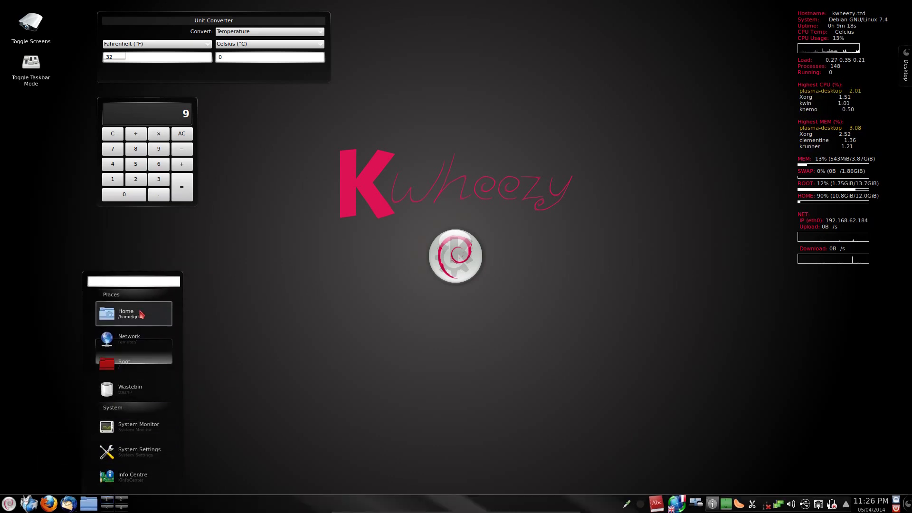
left_click(169, 316)
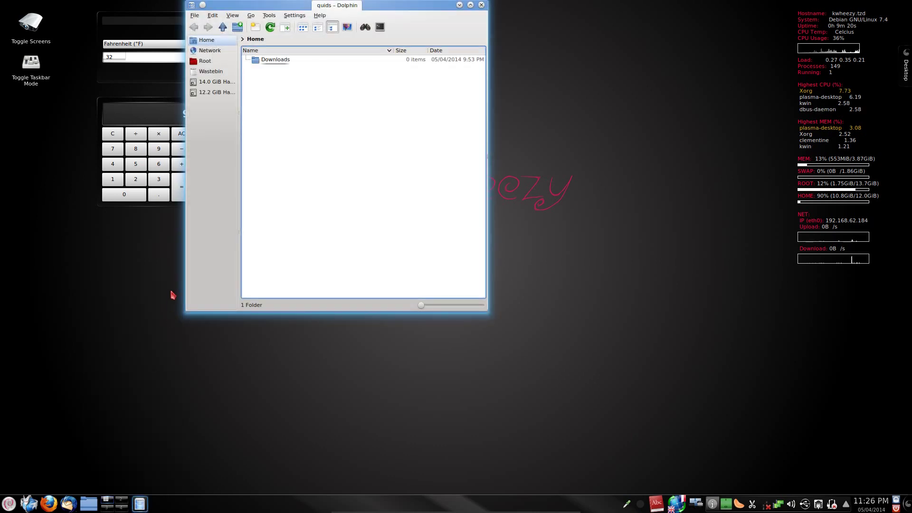
View Dolphin's About KDE information showing platform version 4.8.4, then close it.
left_click(319, 15)
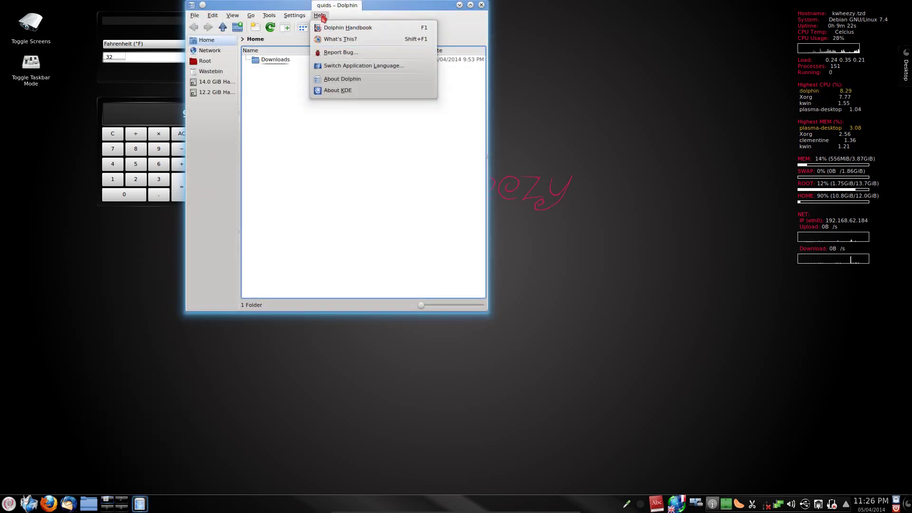
left_click(341, 95)
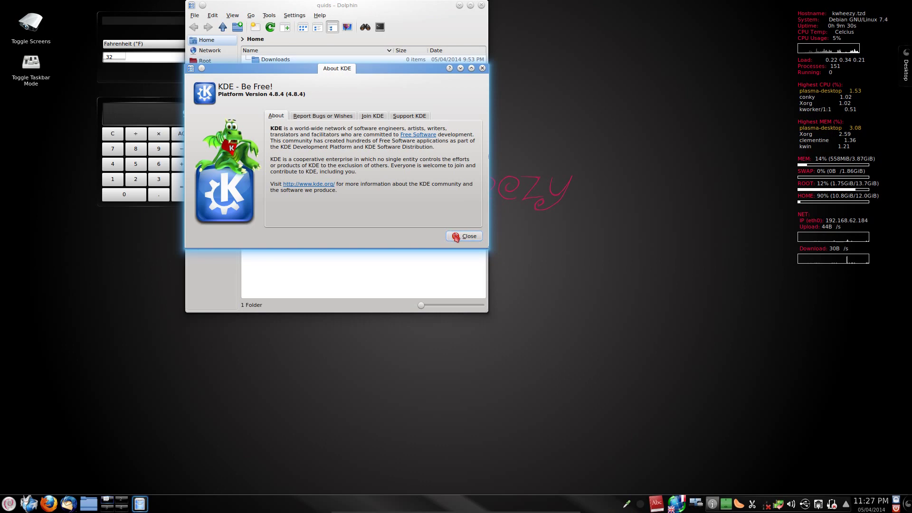
left_click(460, 237)
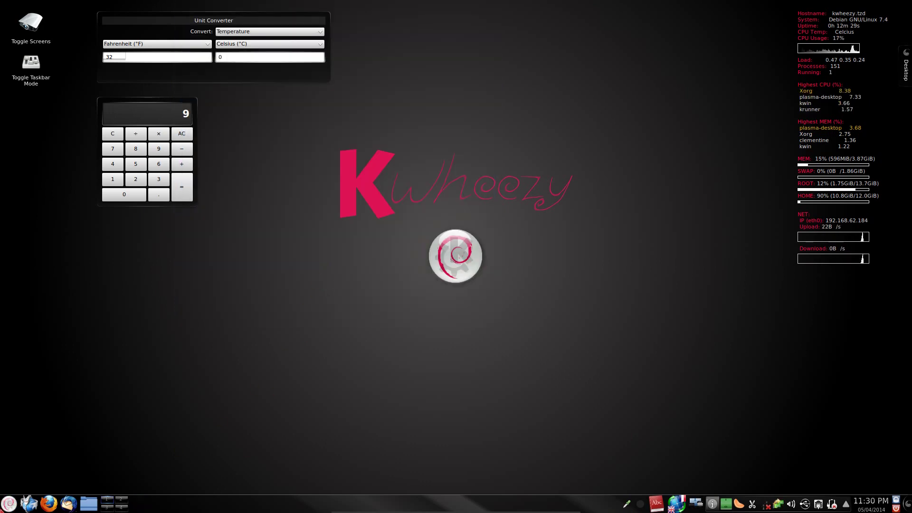
Browse the launcher's Development, Graphics and Games categories, reopening the menu to continue.
left_click(6, 505)
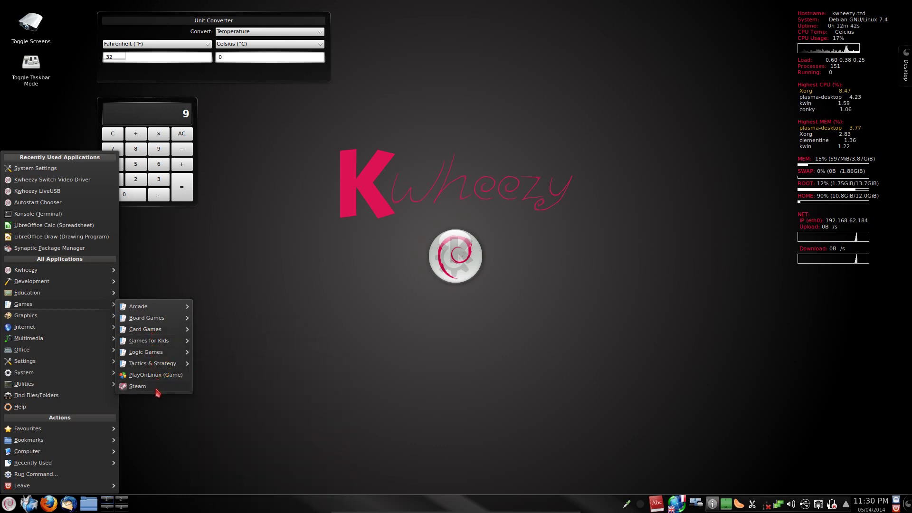
mouse_move(26, 315)
left_click(8, 505)
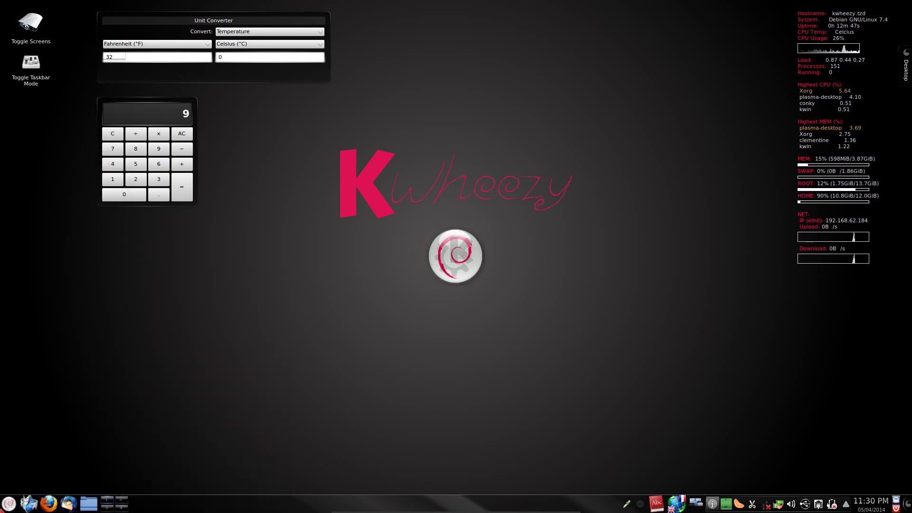
left_click(9, 504)
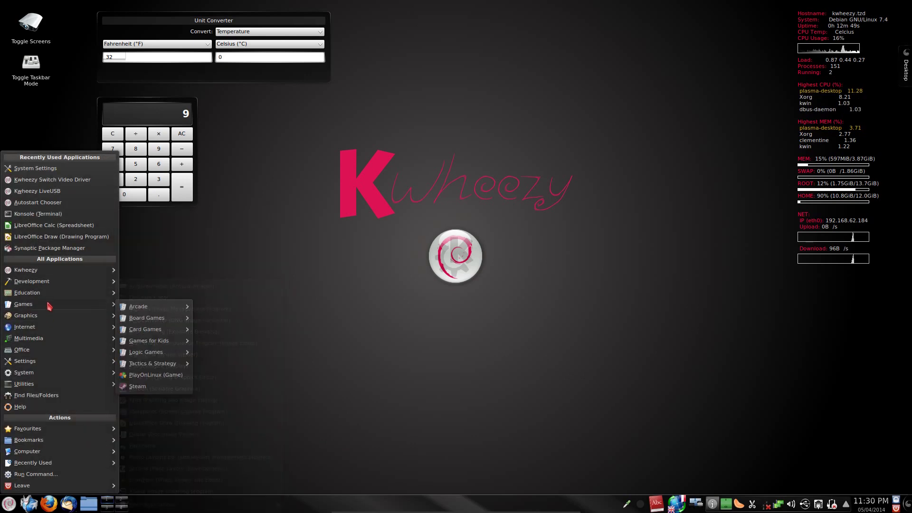